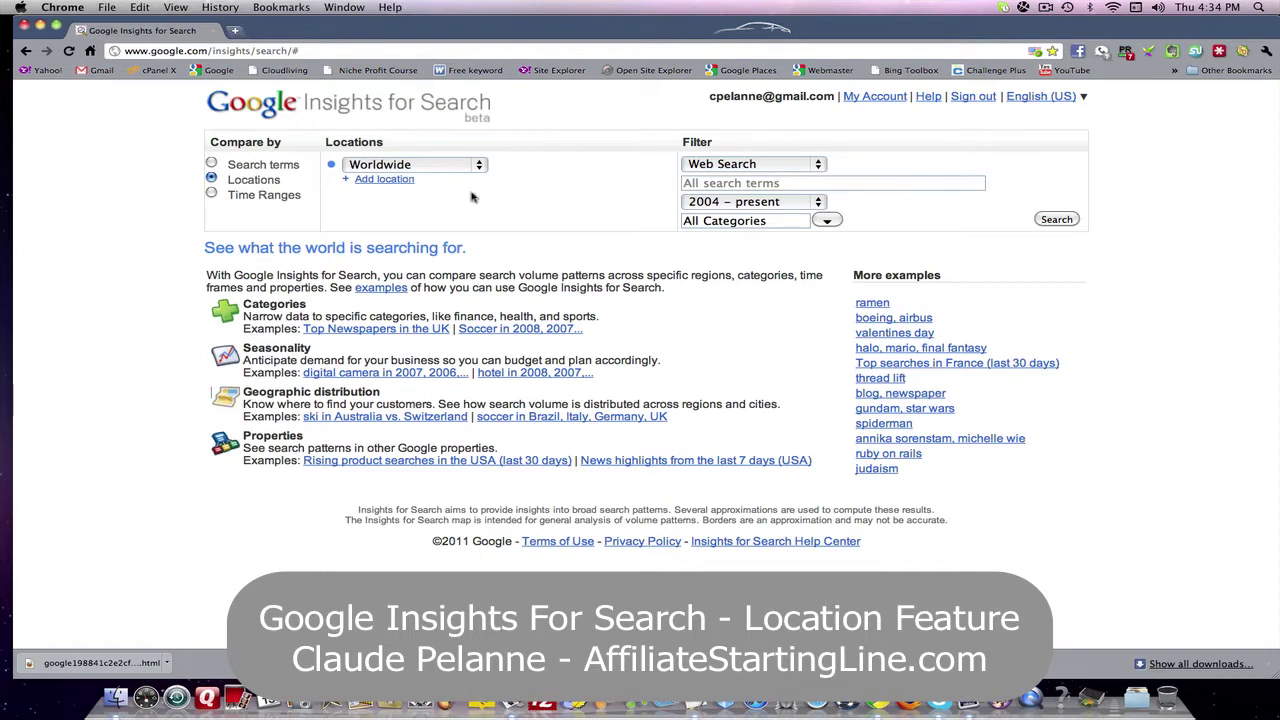
Search for web search interest in snowboards worldwide, covering 2004 to present.
{"action": "left_click", "coordinate": [692, 183]}
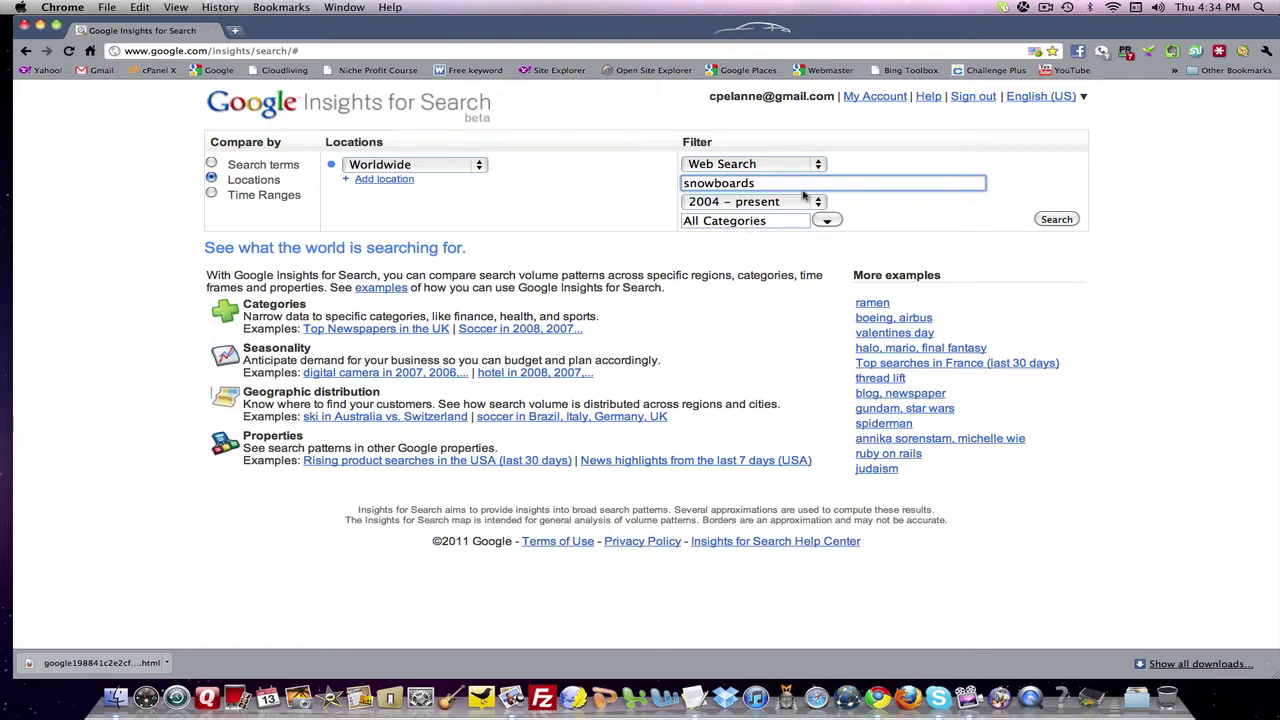
{"action": "left_click", "coordinate": [1068, 221]}
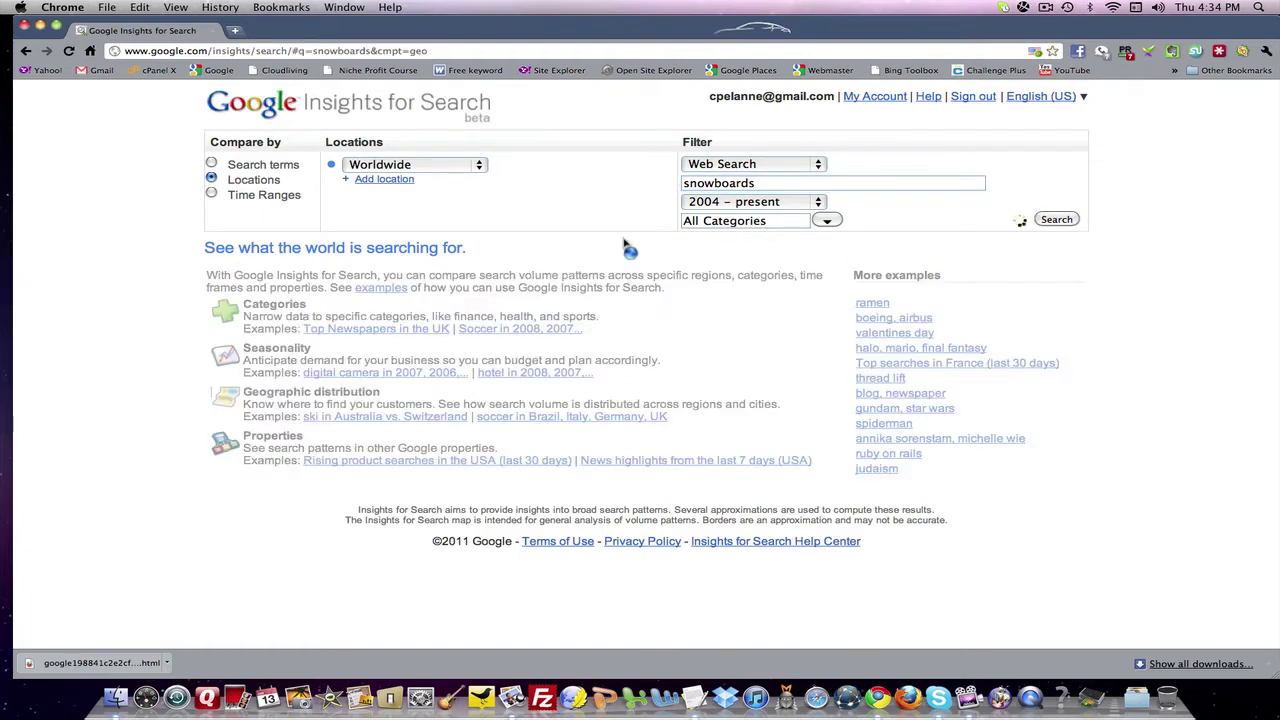
Examine the snowboards results: interest over time, the regional interest ranking and map, and the top and rising search terms.
{"action": "scroll", "coordinate": [631, 248], "scroll_direction": "down", "scroll_amount": 3}
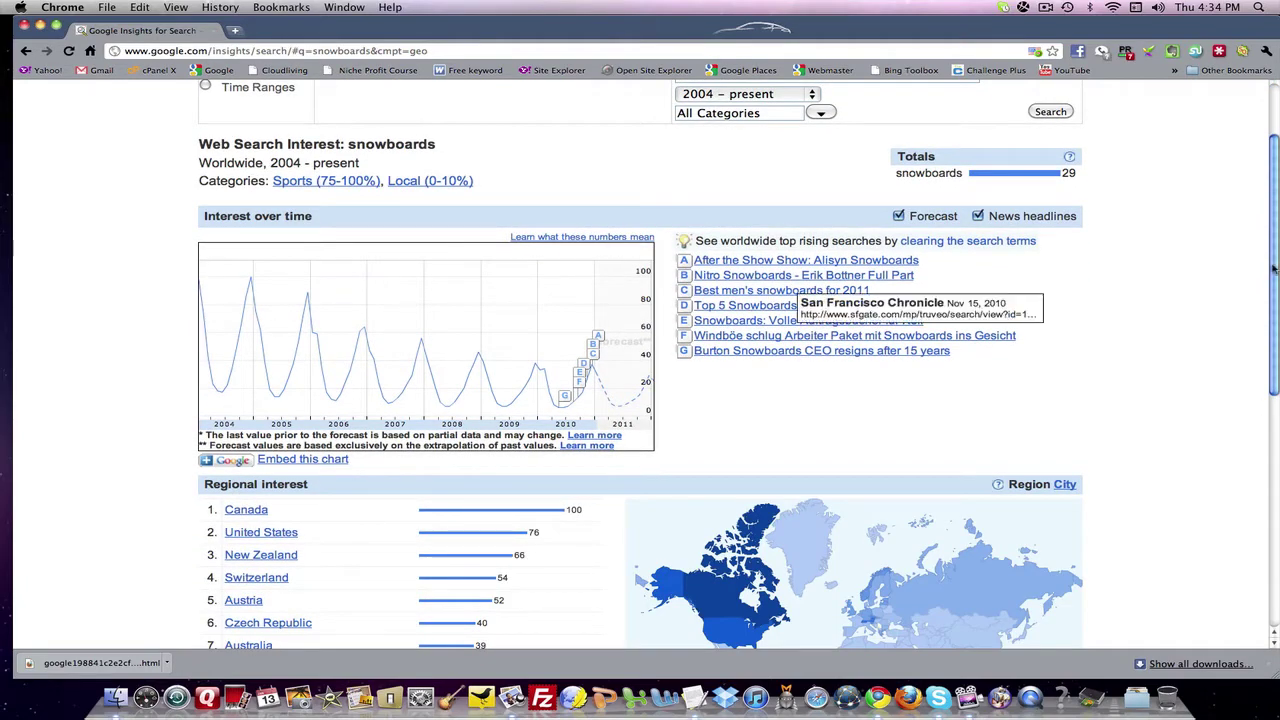
{"action": "scroll", "coordinate": [830, 305], "scroll_direction": "down", "scroll_amount": 2}
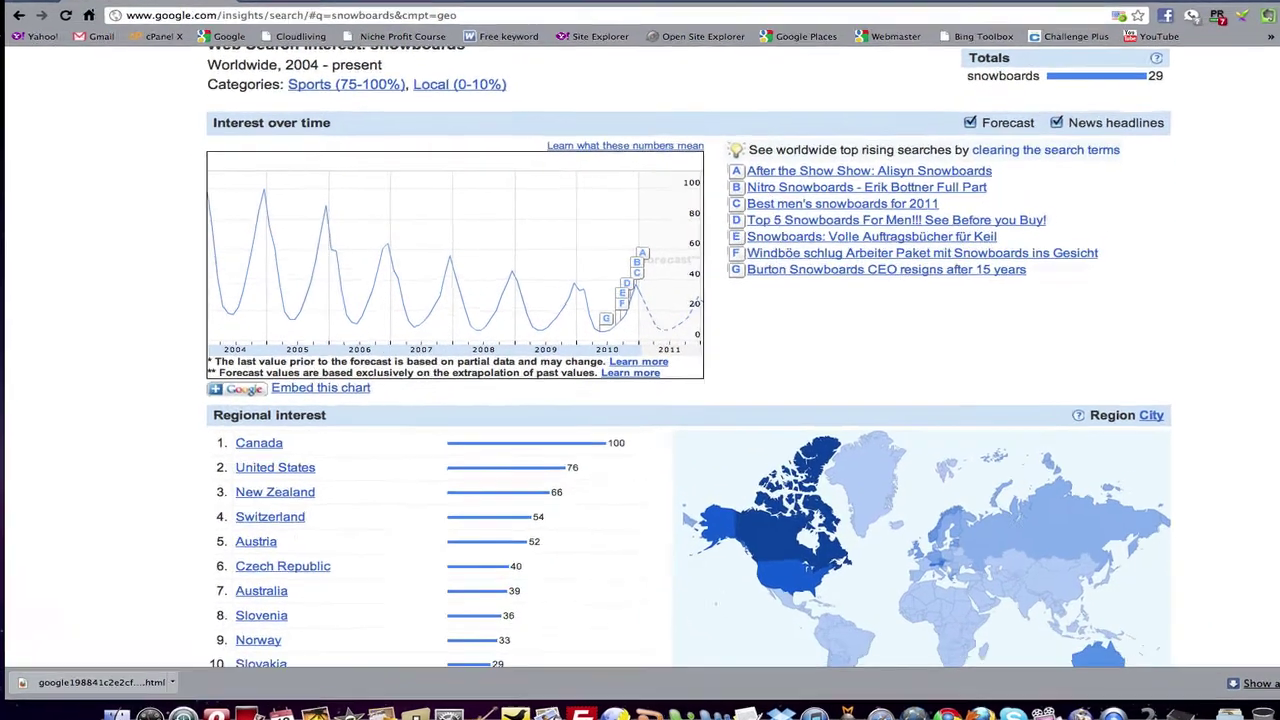
{"action": "scroll", "coordinate": [690, 400], "scroll_direction": "down", "scroll_amount": 3}
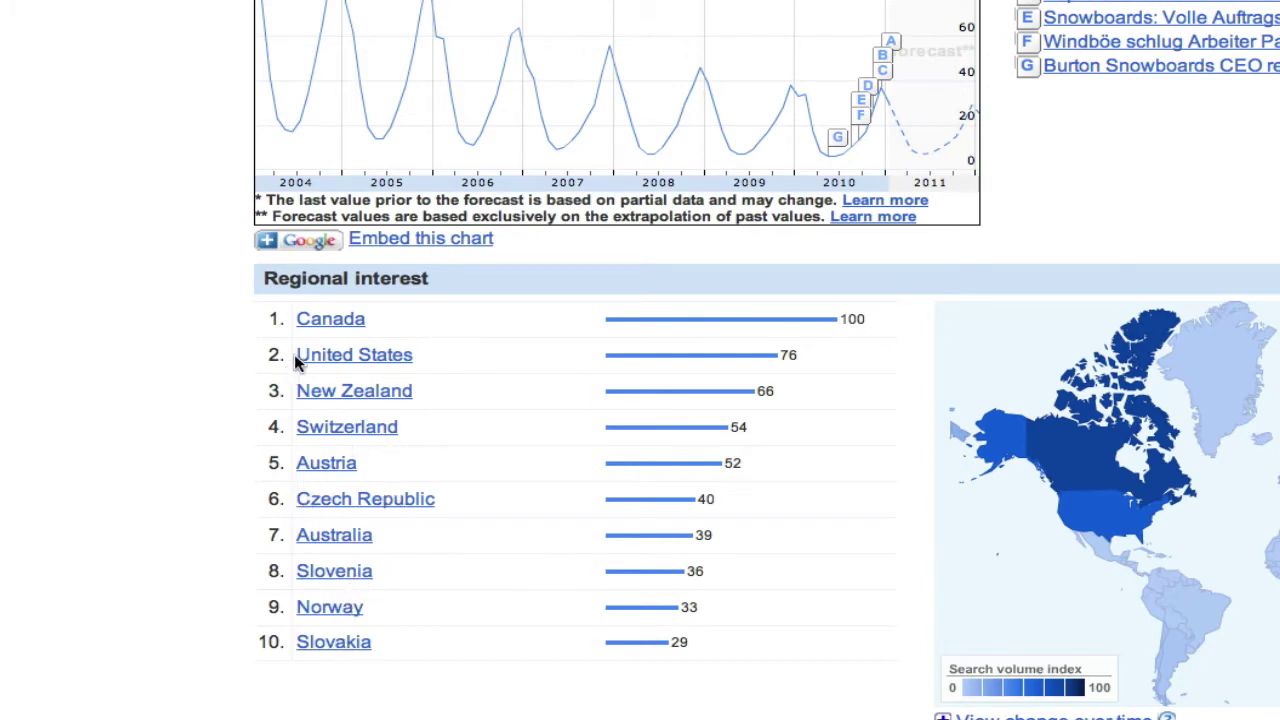
{"action": "scroll", "coordinate": [500, 362], "scroll_direction": "down", "scroll_amount": 5}
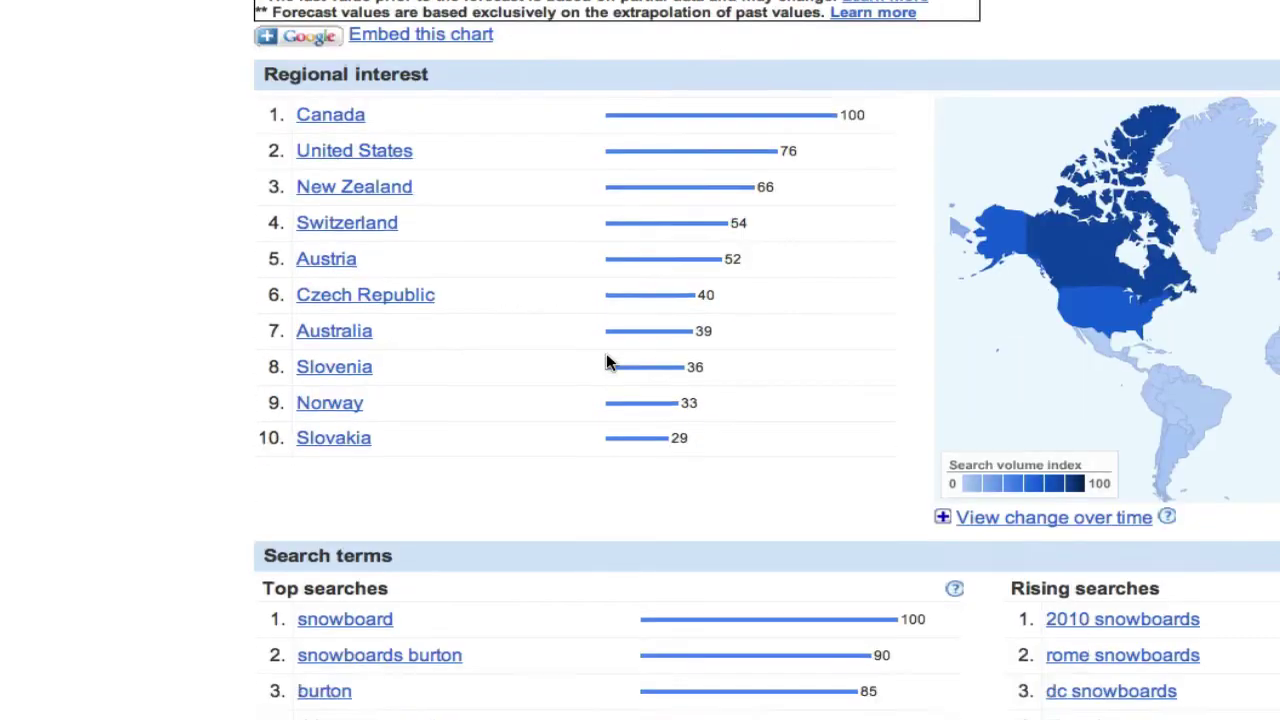
{"action": "scroll", "coordinate": [592, 365], "scroll_direction": "down", "scroll_amount": 3}
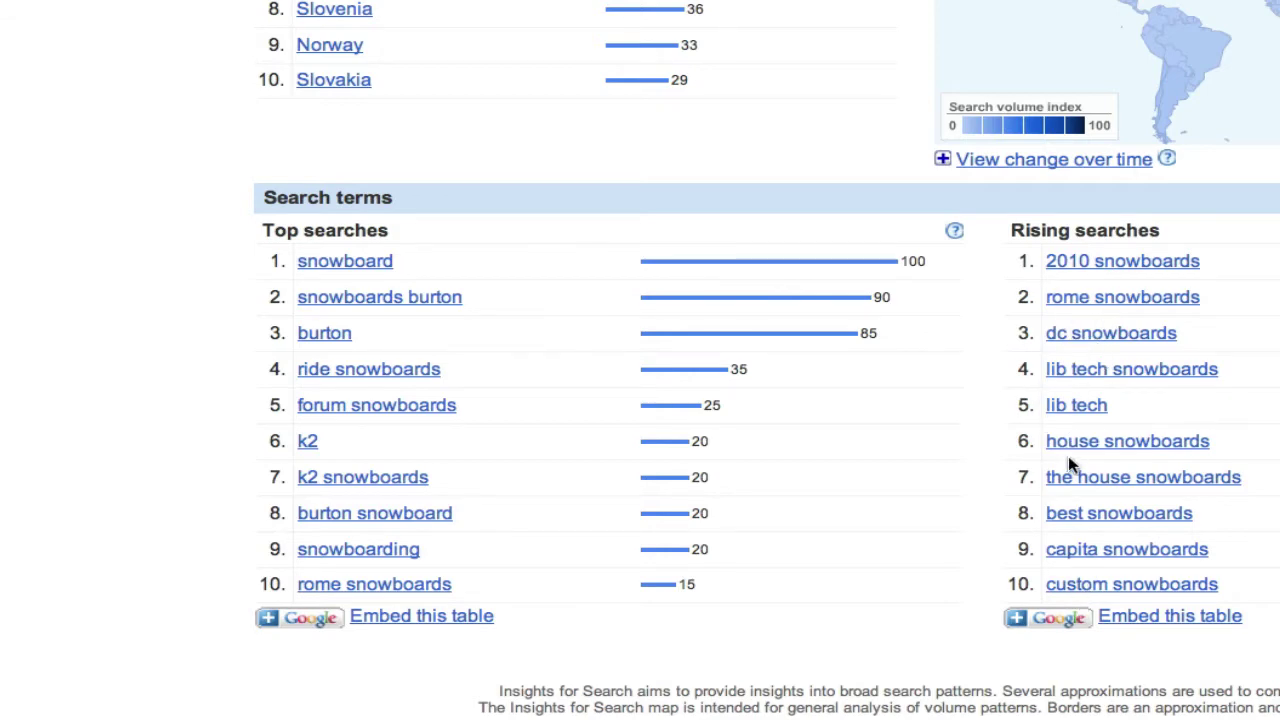
{"action": "scroll", "coordinate": [1068, 462], "scroll_direction": "up", "scroll_amount": 4}
{"action": "scroll", "coordinate": [1064, 470], "scroll_direction": "up", "scroll_amount": 2}
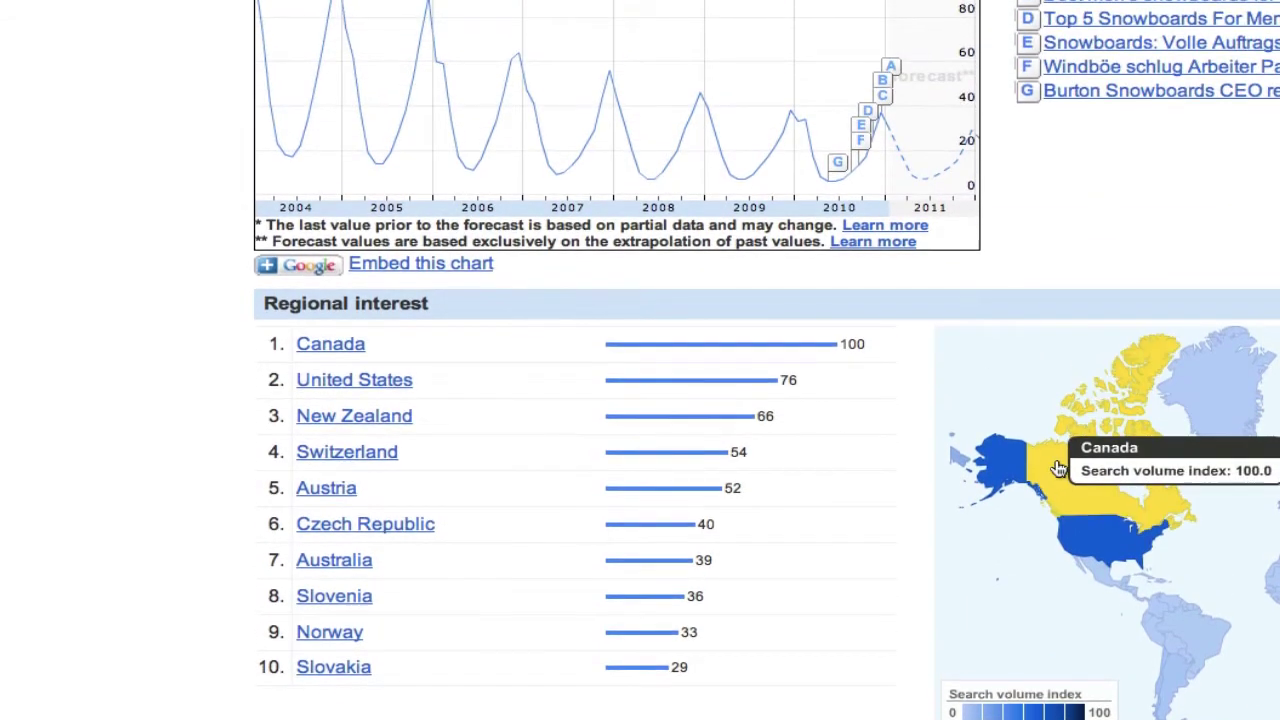
{"action": "scroll", "coordinate": [1040, 465], "scroll_direction": "up", "scroll_amount": 1}
{"action": "scroll", "coordinate": [948, 466], "scroll_direction": "up", "scroll_amount": 1}
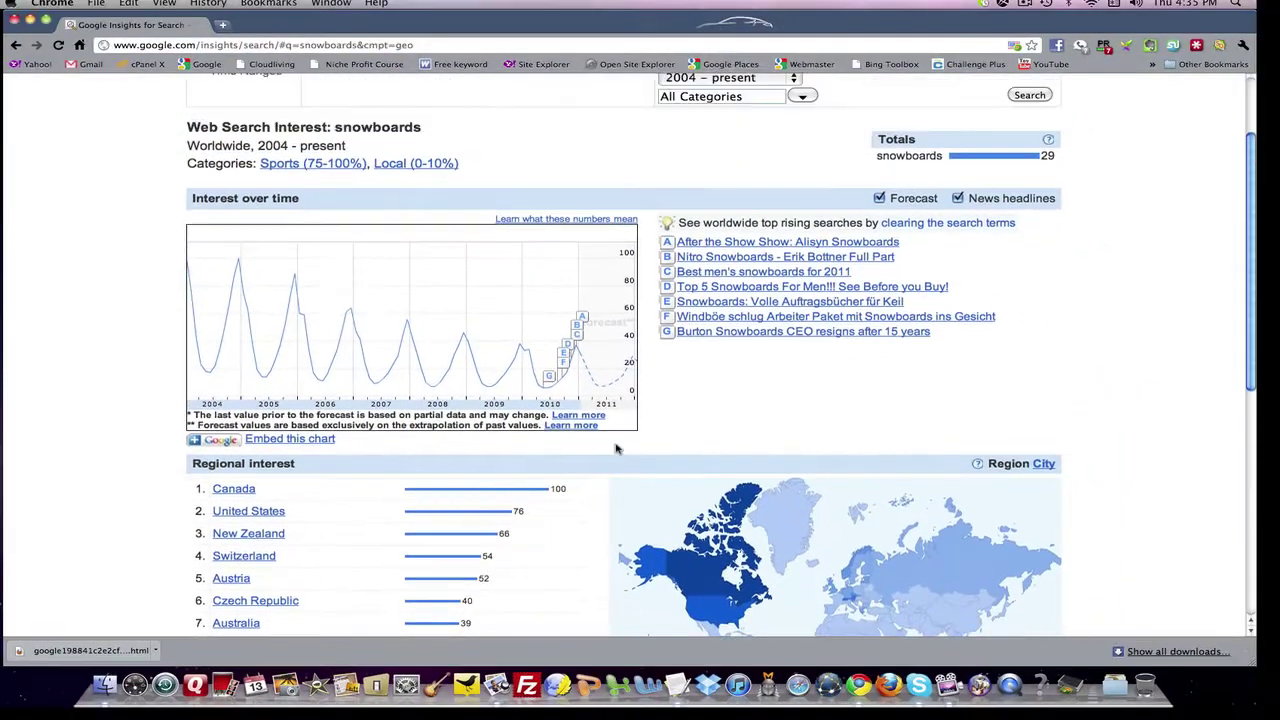
Add a second location to the comparison and set the two locations to Canada and United States.
{"action": "scroll", "coordinate": [945, 252], "scroll_direction": "up", "scroll_amount": 1}
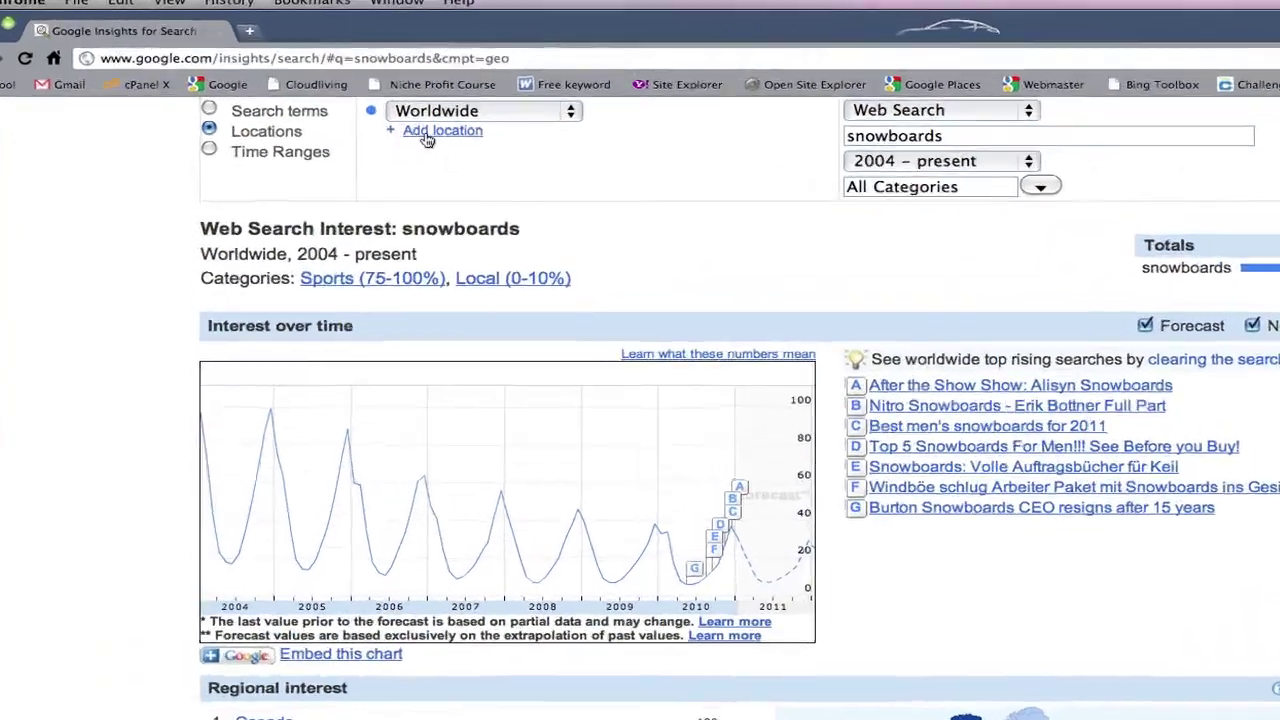
{"action": "left_click", "coordinate": [365, 97]}
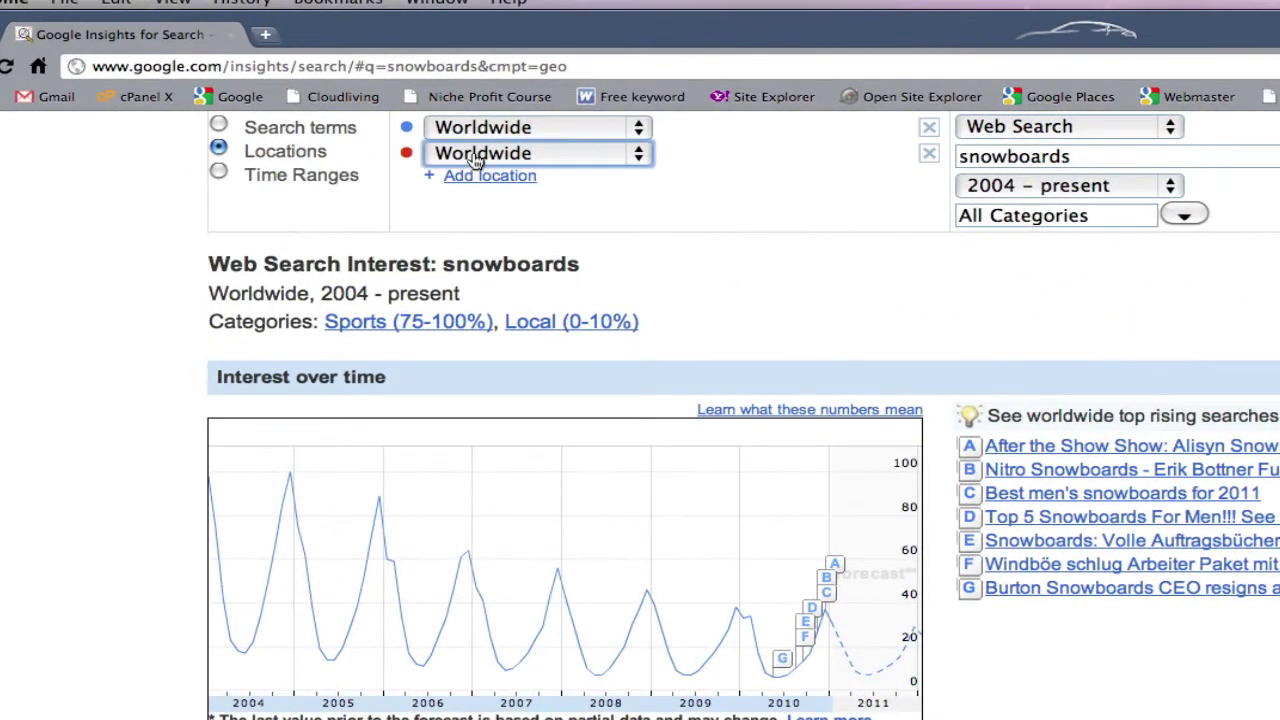
{"action": "left_click", "coordinate": [642, 133]}
{"action": "left_click", "coordinate": [493, 239]}
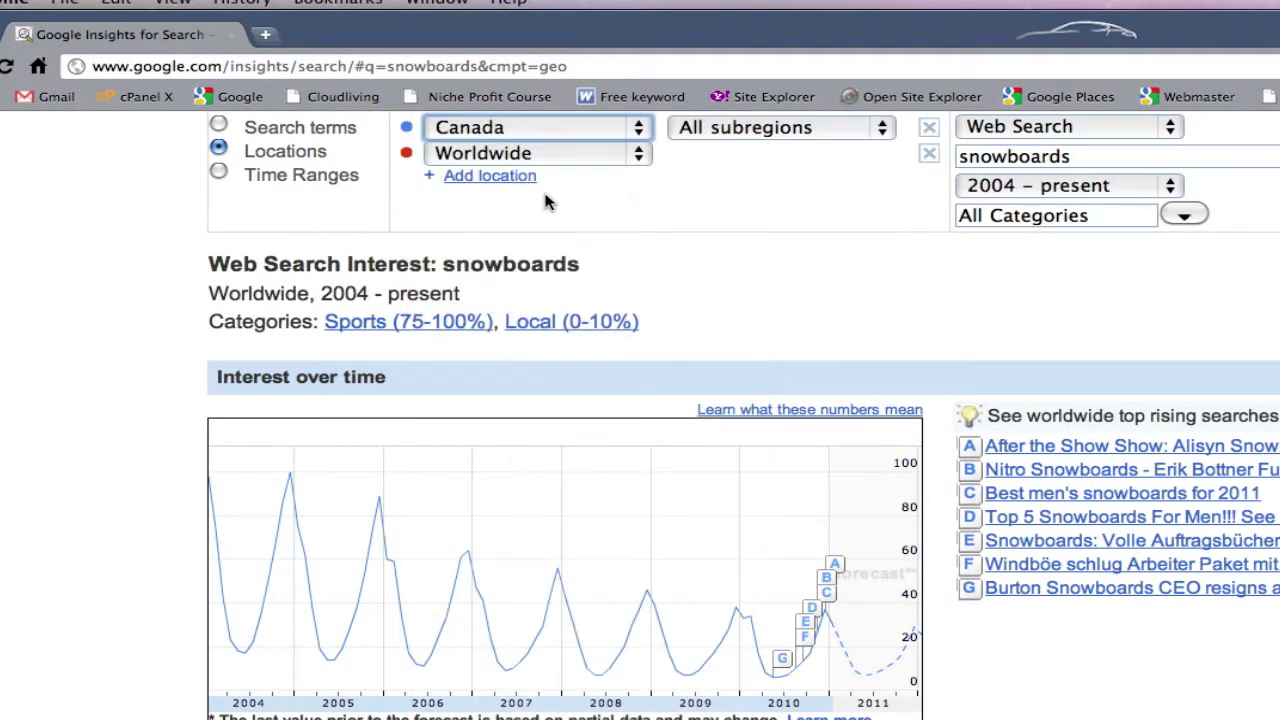
{"action": "left_click", "coordinate": [638, 157]}
{"action": "scroll", "coordinate": [535, 402], "scroll_direction": "down", "scroll_amount": 5}
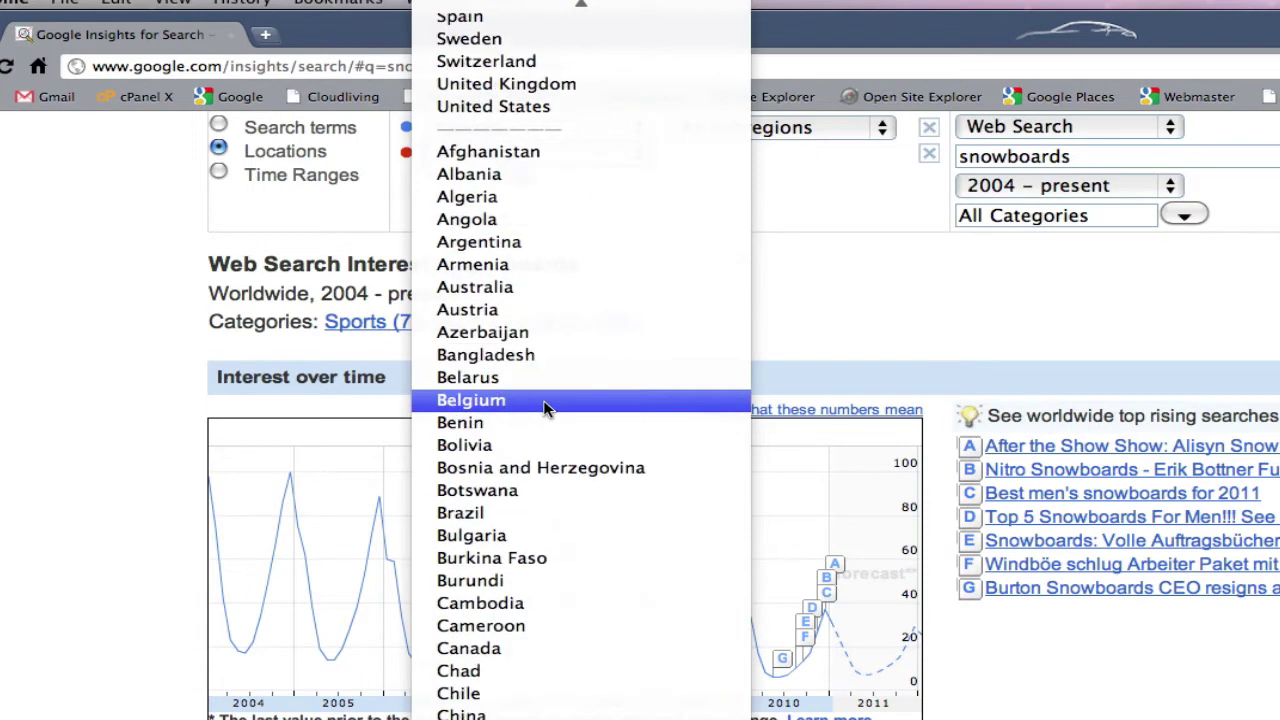
{"action": "scroll", "coordinate": [545, 407], "scroll_direction": "up", "scroll_amount": 4}
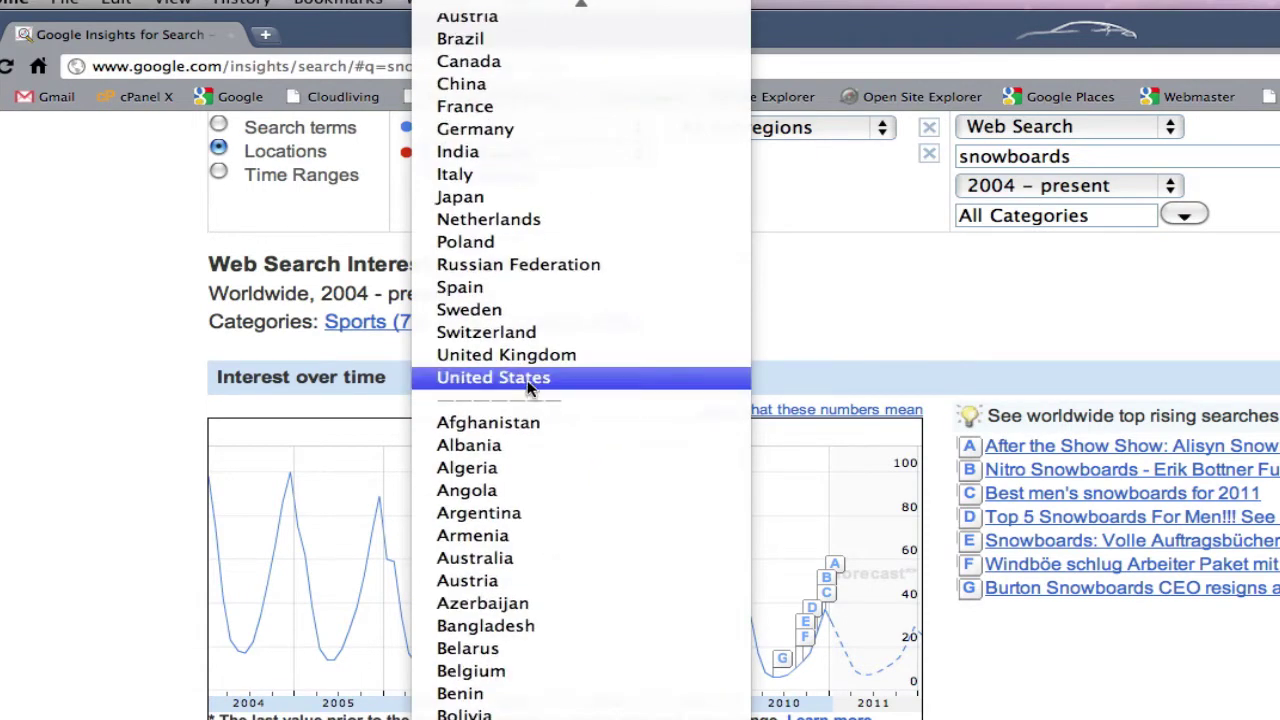
{"action": "left_click", "coordinate": [529, 384]}
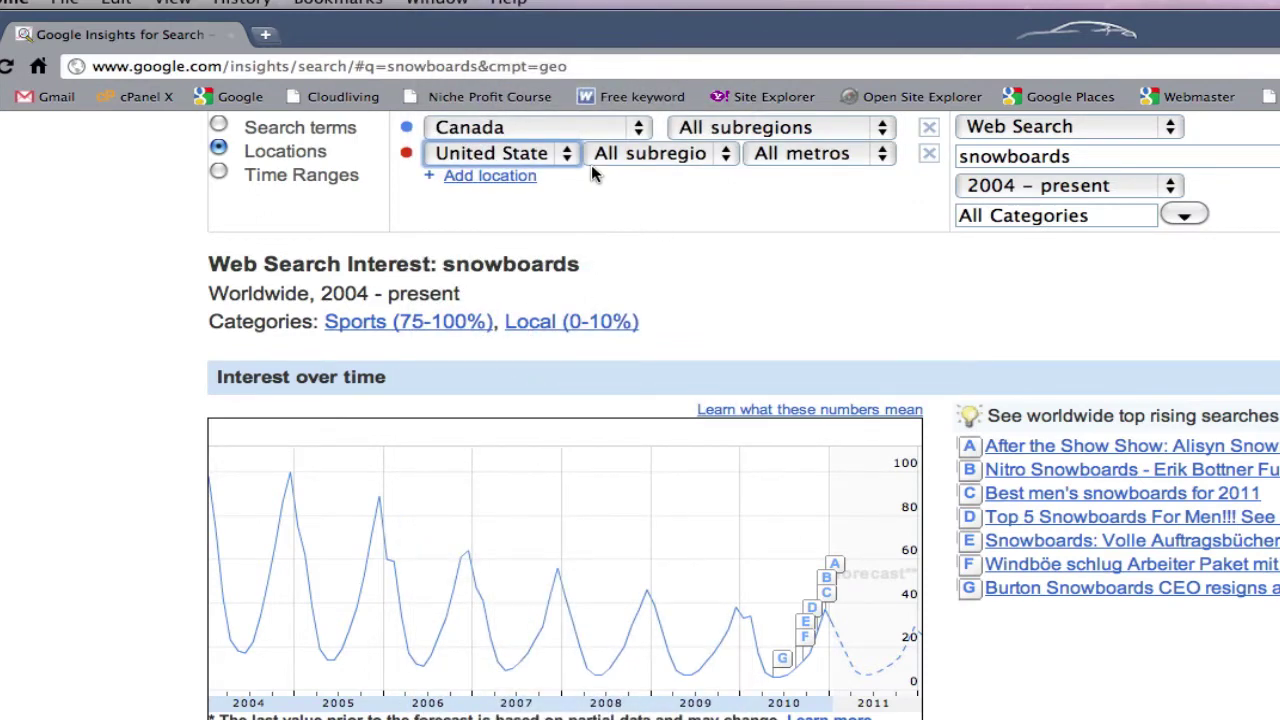
Add New Zealand as the third location in the comparison.
{"action": "left_click", "coordinate": [507, 176]}
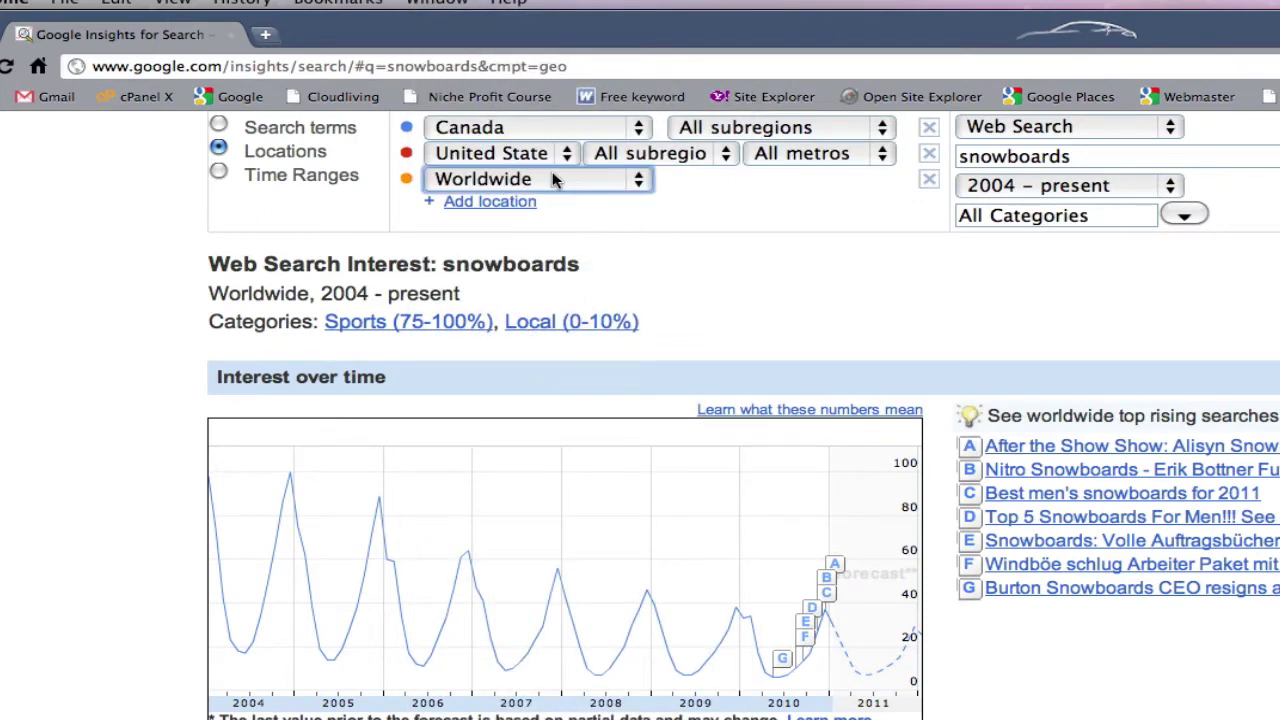
{"action": "left_click", "coordinate": [637, 183]}
{"action": "scroll", "coordinate": [524, 320], "scroll_direction": "down", "scroll_amount": 3}
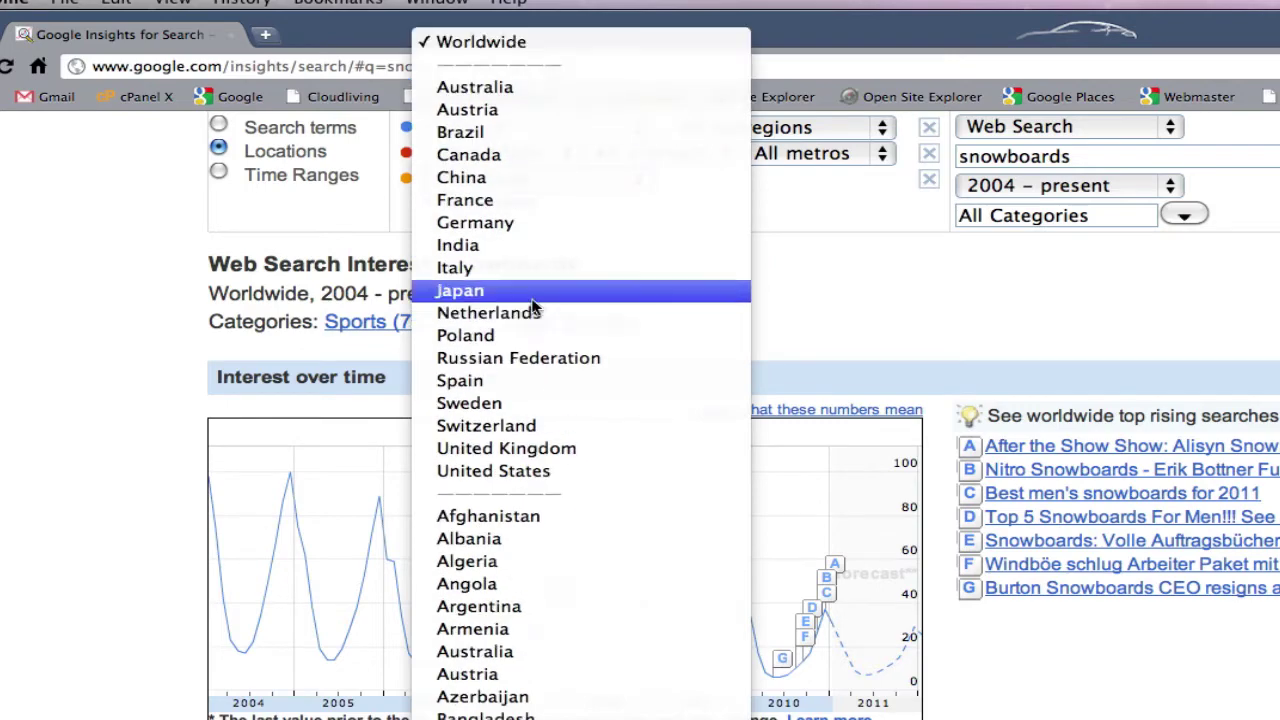
{"action": "scroll", "coordinate": [511, 390], "scroll_direction": "down", "scroll_amount": 15}
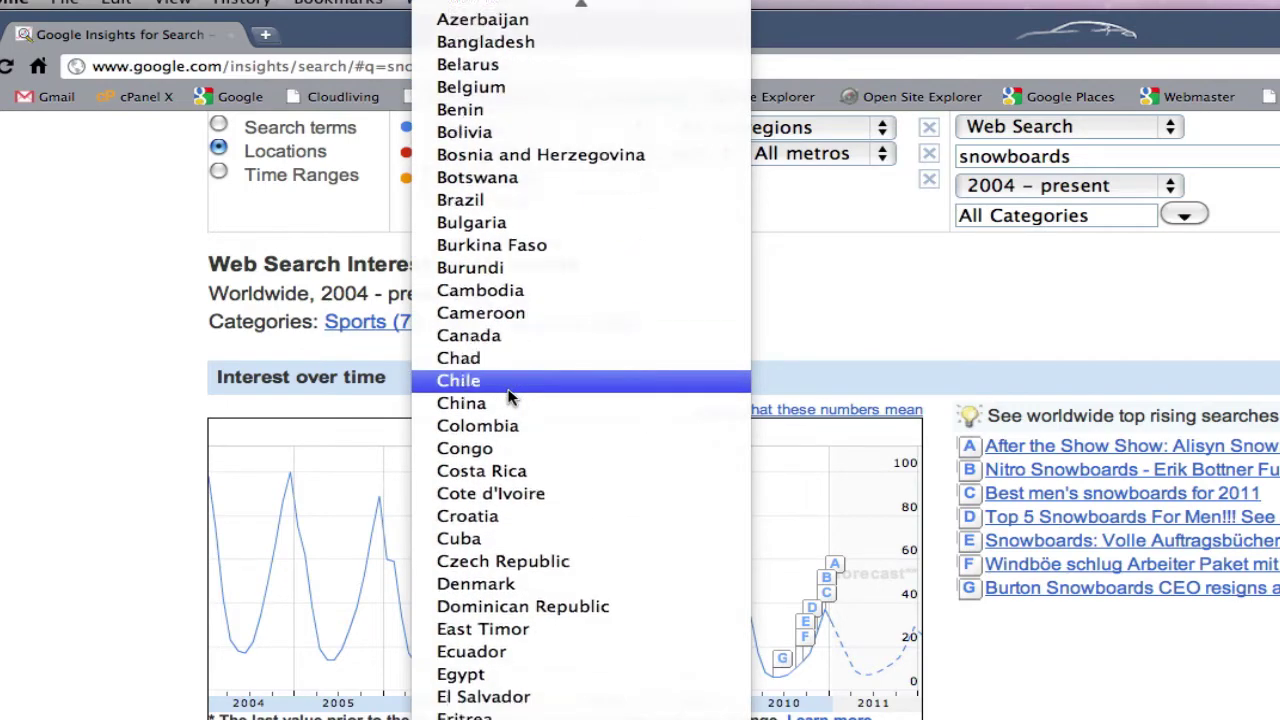
{"action": "scroll", "coordinate": [508, 397], "scroll_direction": "down", "scroll_amount": 20}
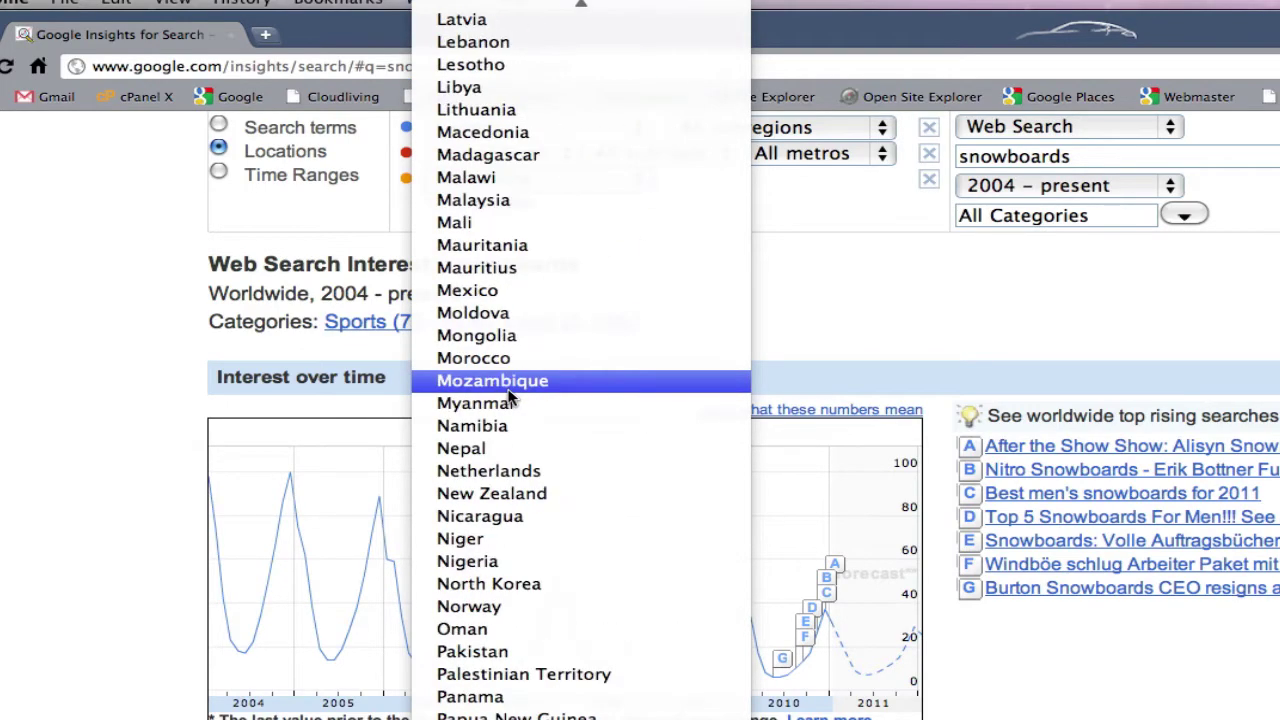
{"action": "scroll", "coordinate": [508, 397], "scroll_direction": "up", "scroll_amount": 20}
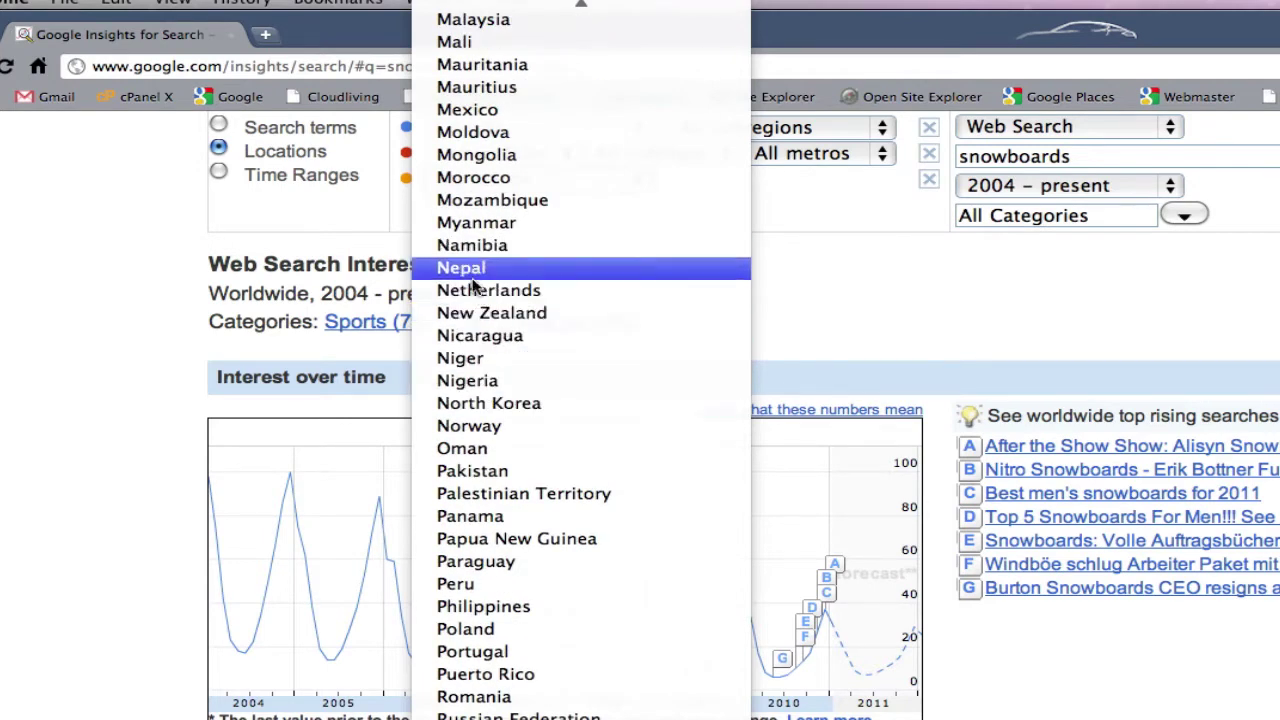
{"action": "left_click", "coordinate": [479, 315]}
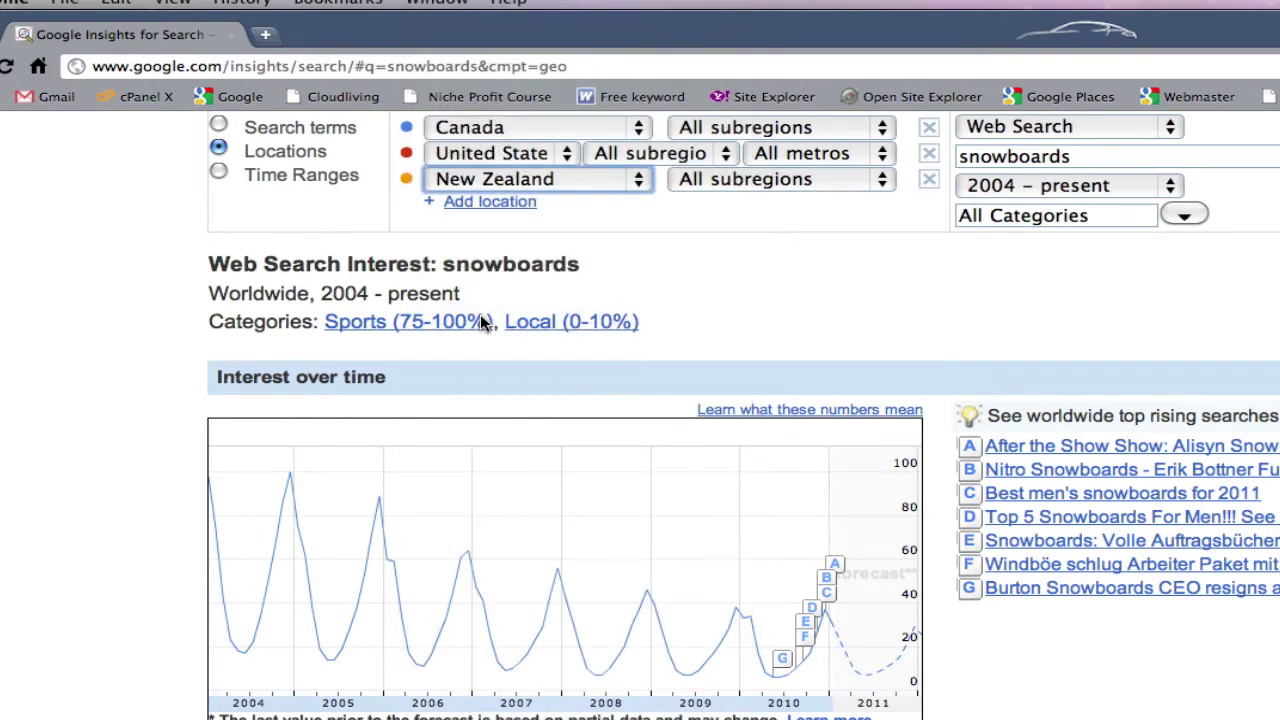
Add Switzerland as the fourth location in the comparison.
{"action": "left_click", "coordinate": [510, 203]}
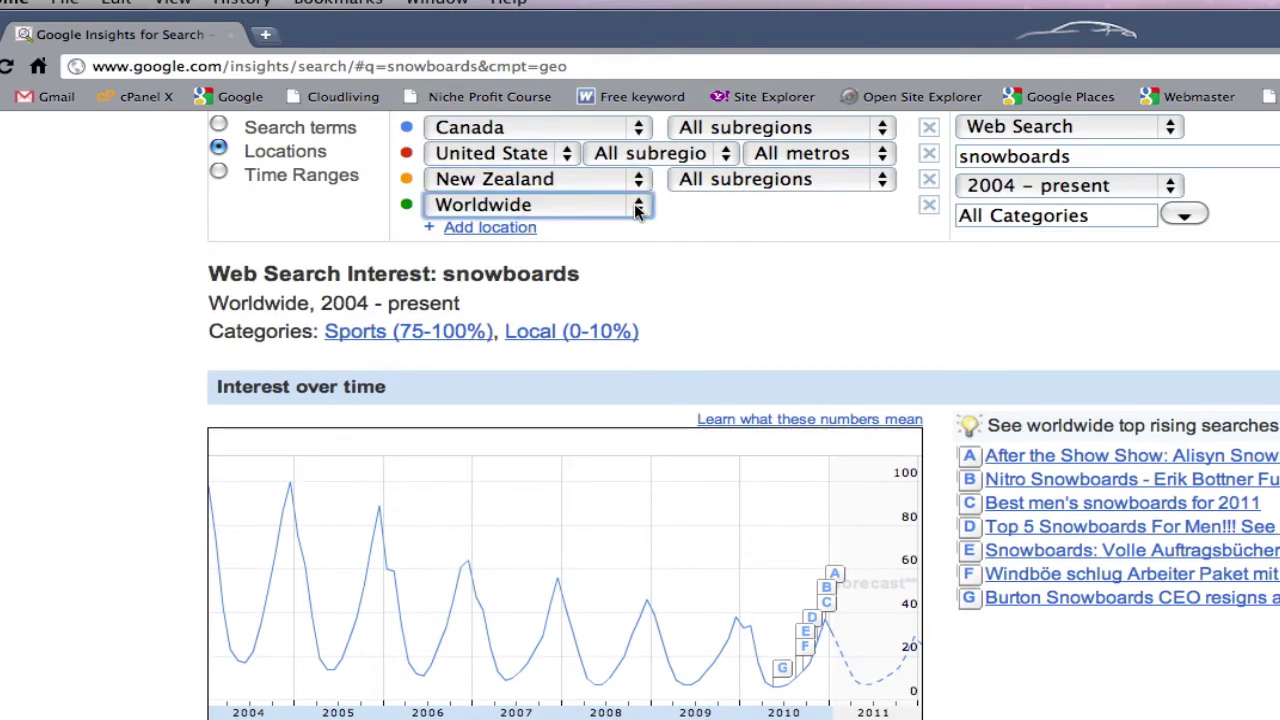
{"action": "left_click", "coordinate": [633, 205]}
{"action": "scroll", "coordinate": [521, 325], "scroll_direction": "down", "scroll_amount": 10}
{"action": "scroll", "coordinate": [521, 325], "scroll_direction": "down", "scroll_amount": 20}
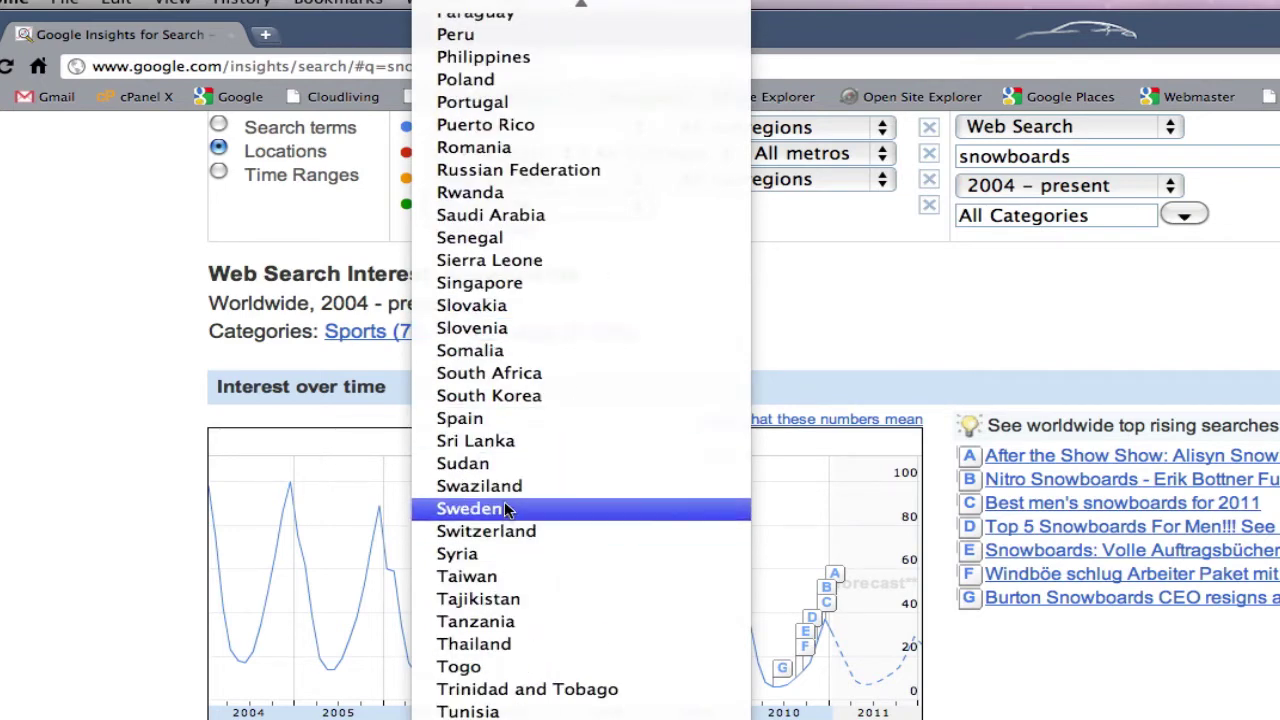
{"action": "left_click", "coordinate": [500, 531]}
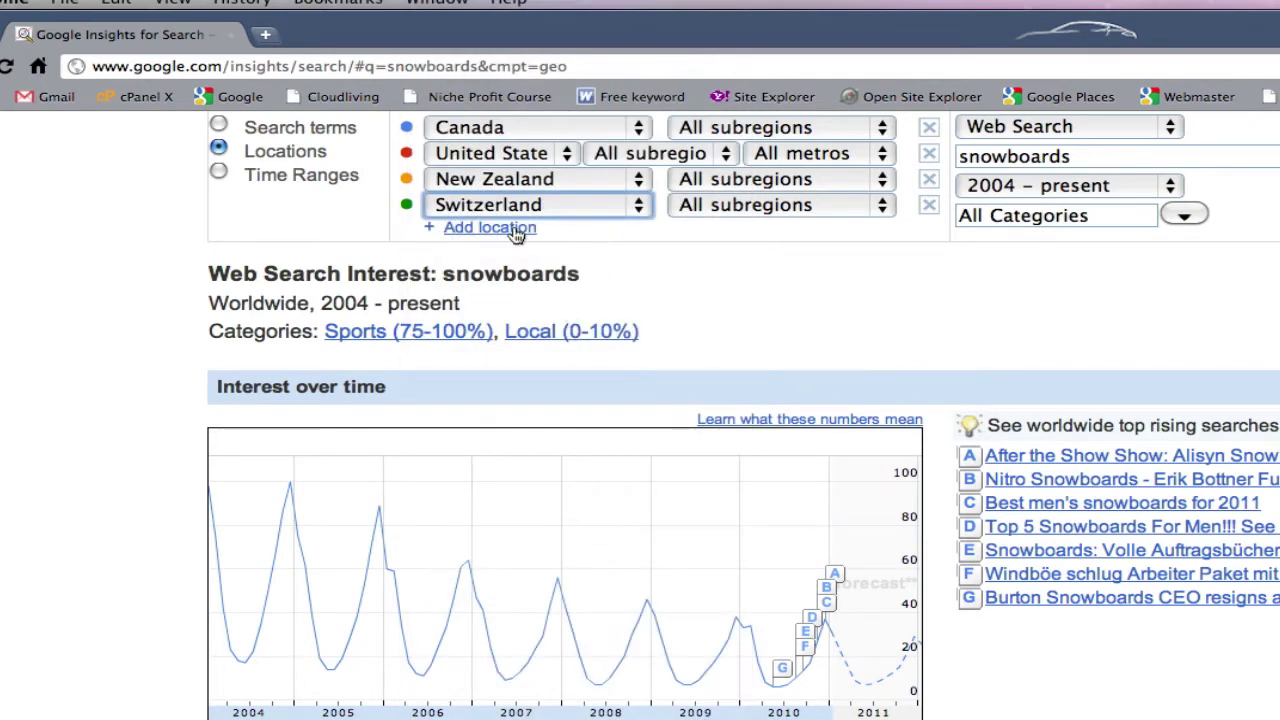
Add Austria as the fifth location and run the snowboards search for all five countries.
{"action": "left_click", "coordinate": [515, 228]}
{"action": "left_click", "coordinate": [641, 232]}
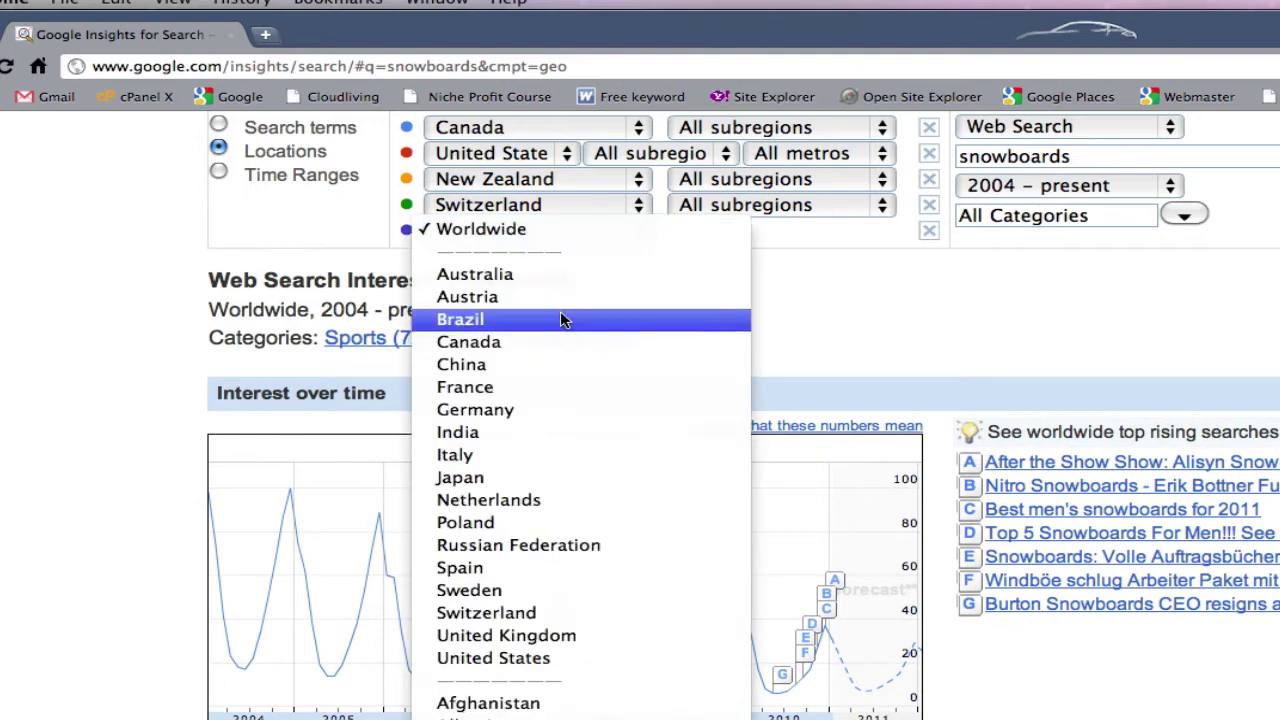
{"action": "left_click", "coordinate": [518, 302]}
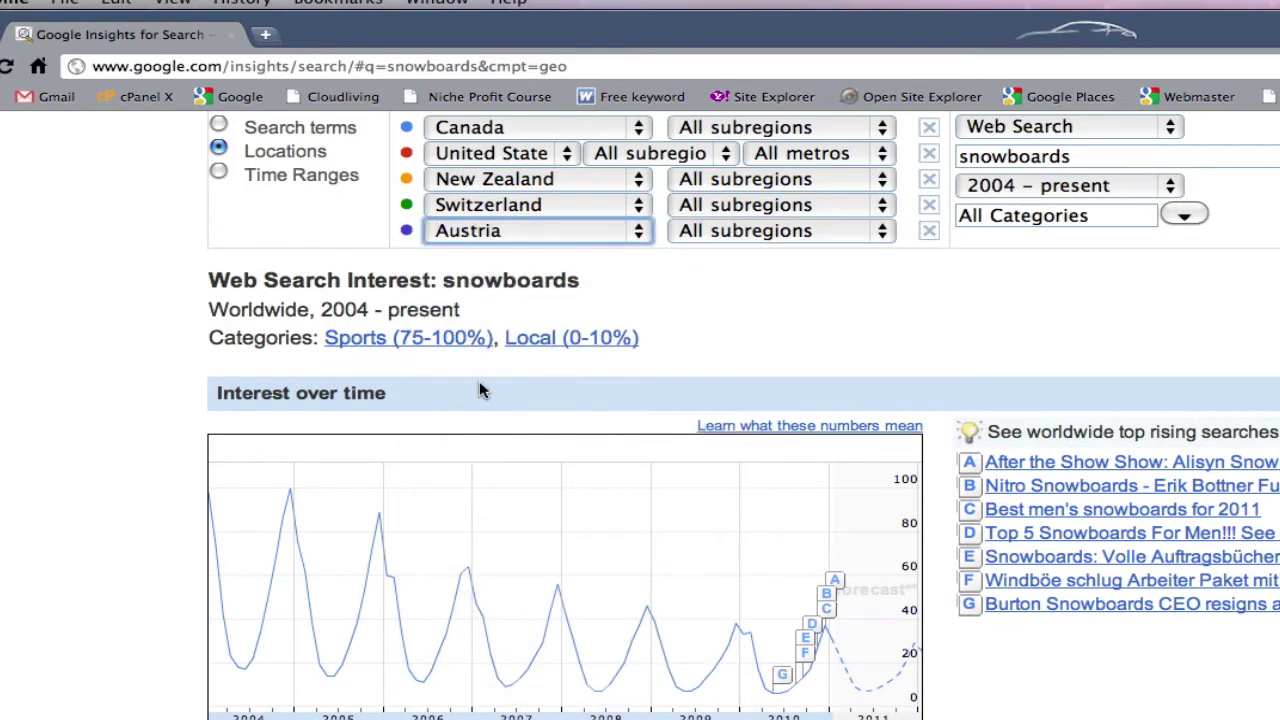
{"action": "scroll", "coordinate": [763, 346], "scroll_direction": "up", "scroll_amount": 2}
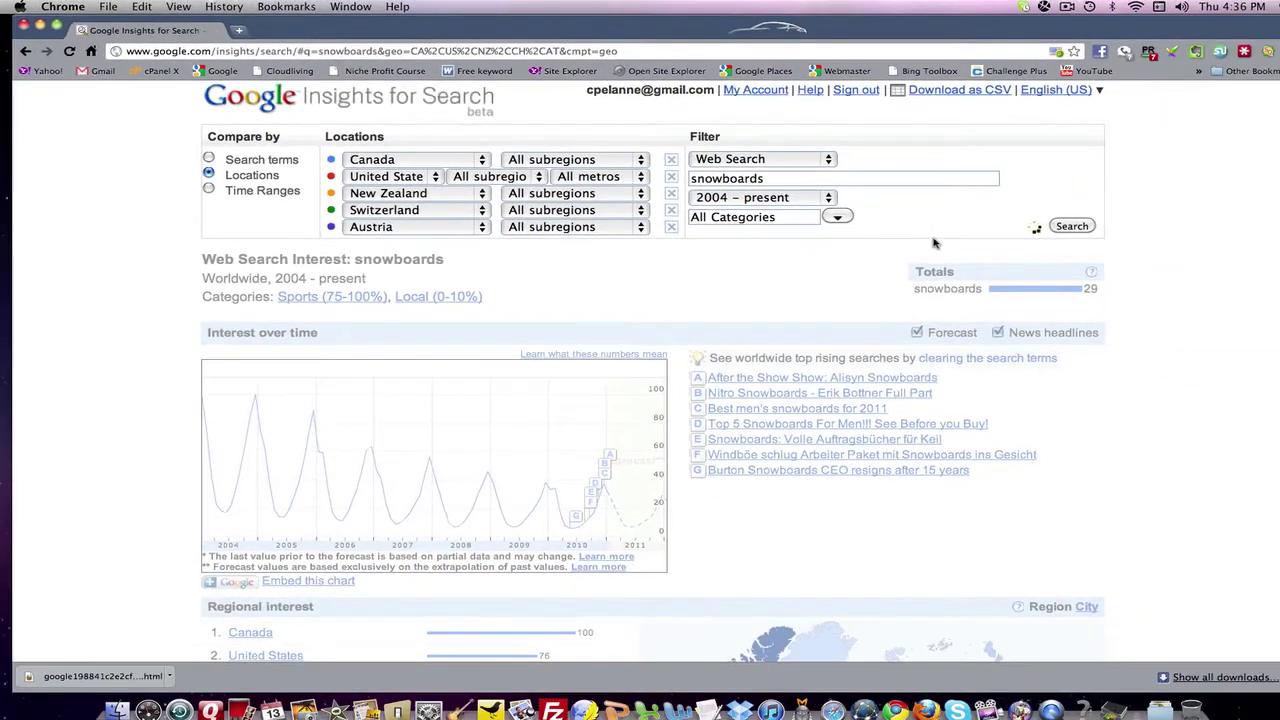
Examine the five-country comparison: the totals, the interest-over-time curves with forecast, and Canada's regional interest by subregion.
{"action": "scroll", "coordinate": [380, 369], "scroll_direction": "down", "scroll_amount": 1}
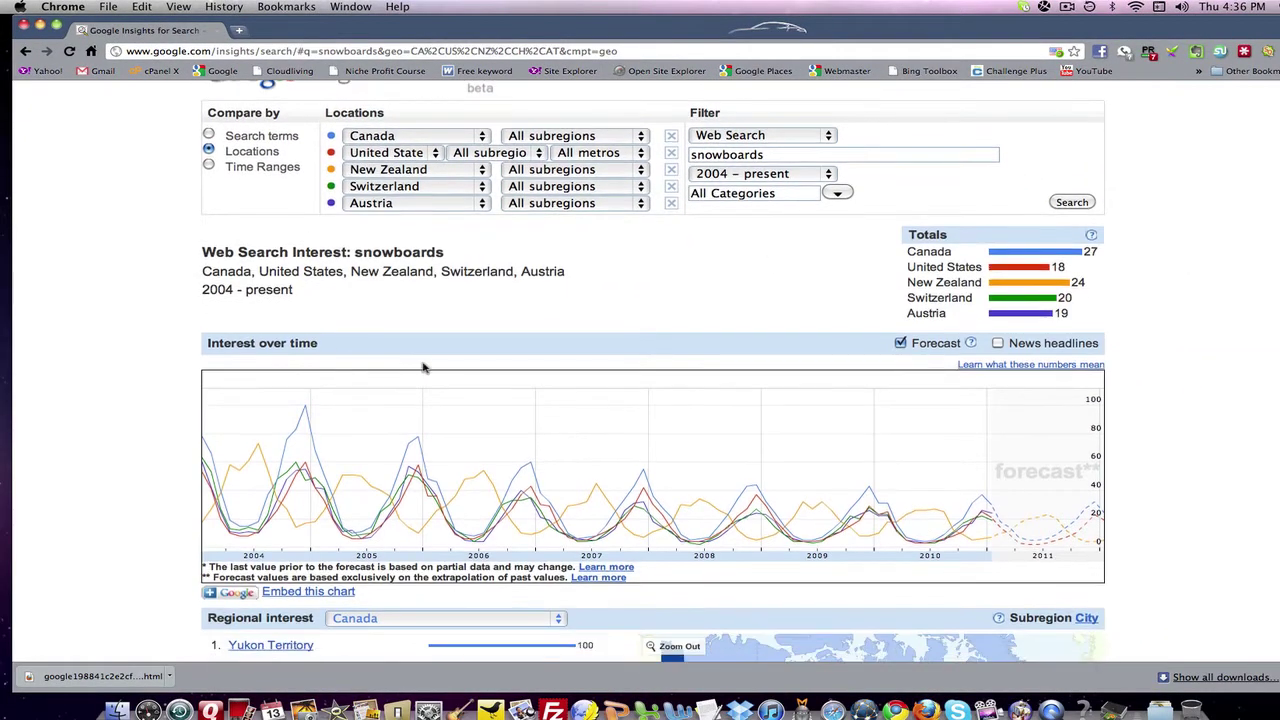
{"action": "scroll", "coordinate": [1224, 417], "scroll_direction": "down", "scroll_amount": 5}
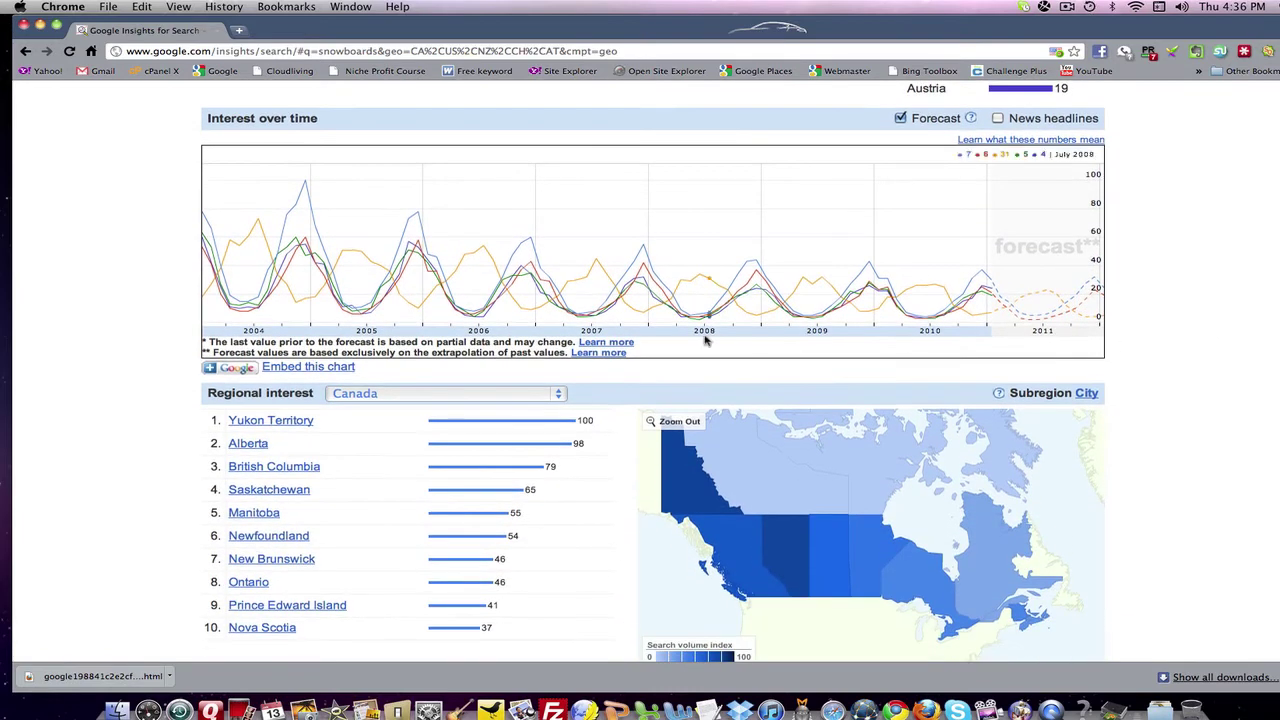
{"action": "scroll", "coordinate": [200, 358], "scroll_direction": "up", "scroll_amount": 1}
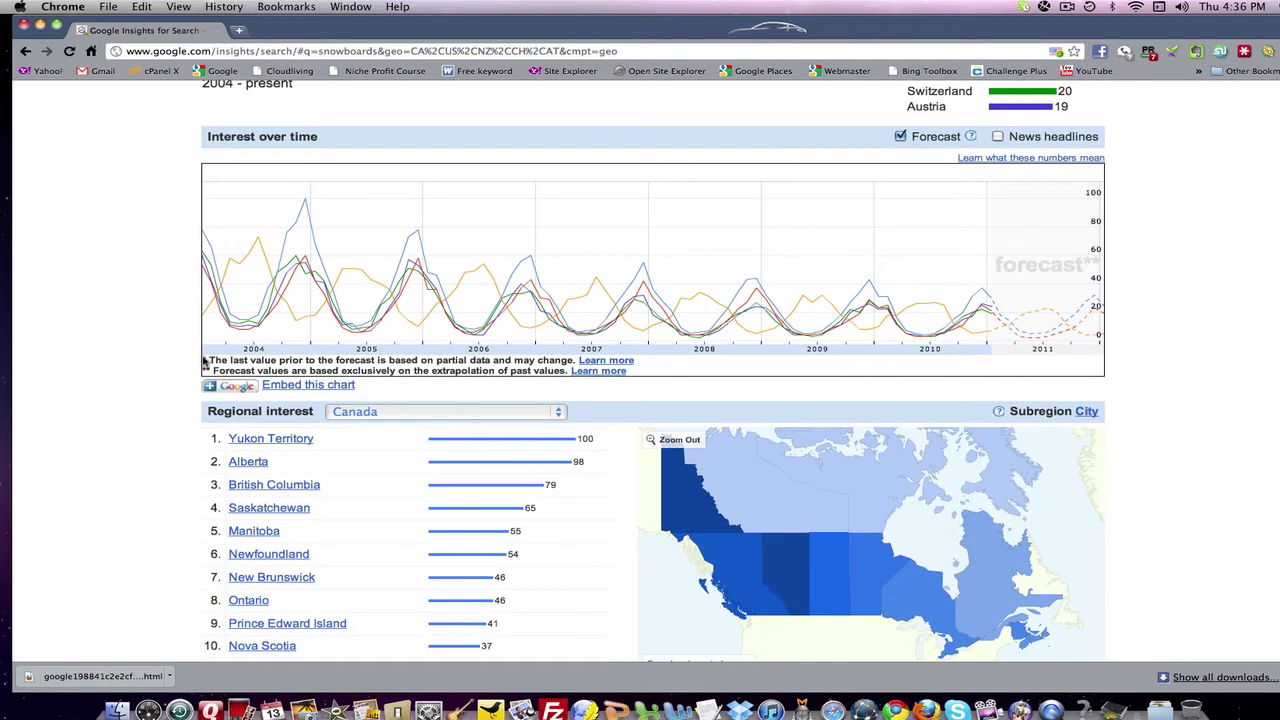
{"action": "scroll", "coordinate": [205, 363], "scroll_direction": "up", "scroll_amount": 1}
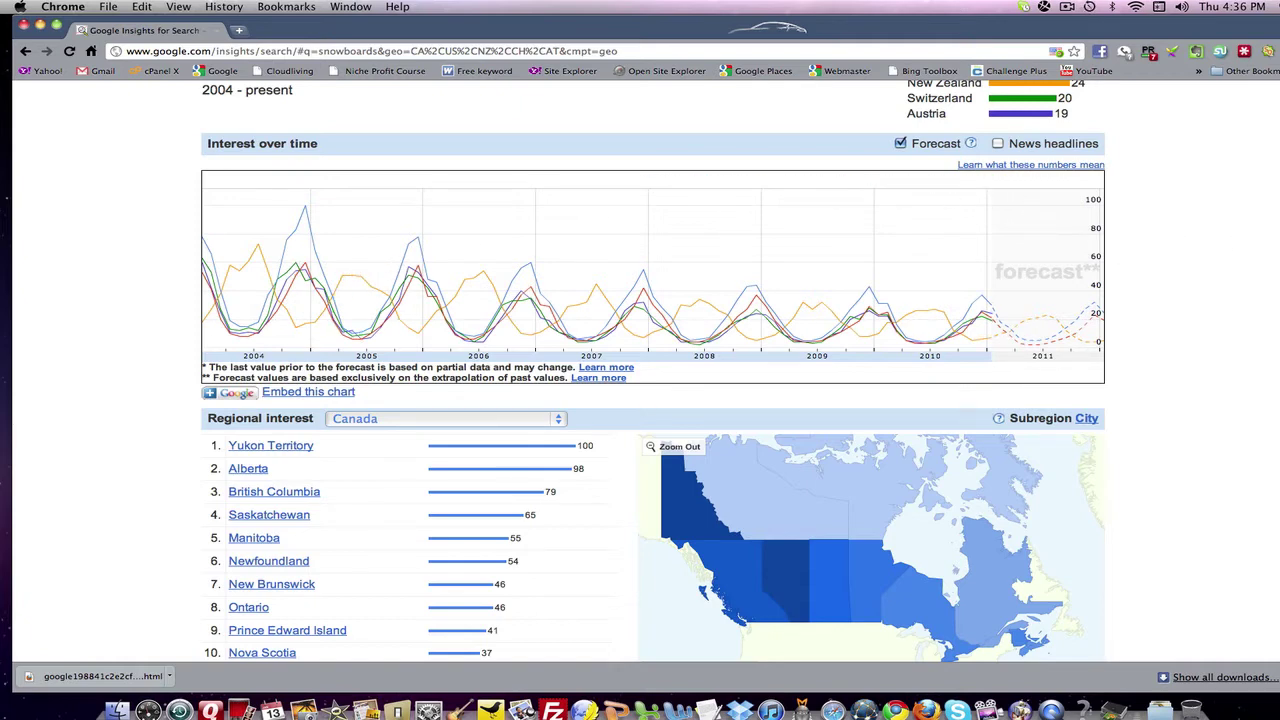
{"action": "scroll", "coordinate": [653, 371], "scroll_direction": "up", "scroll_amount": 5}
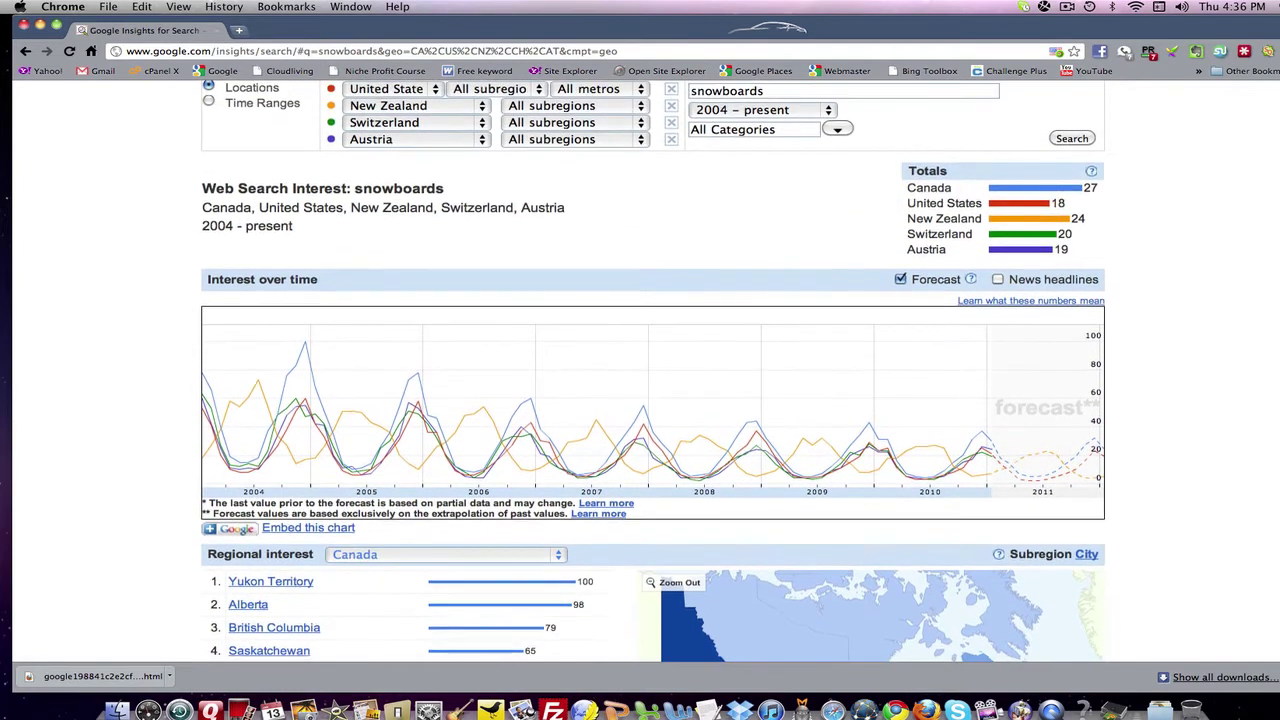
{"action": "scroll", "coordinate": [1198, 306], "scroll_direction": "down", "scroll_amount": 4}
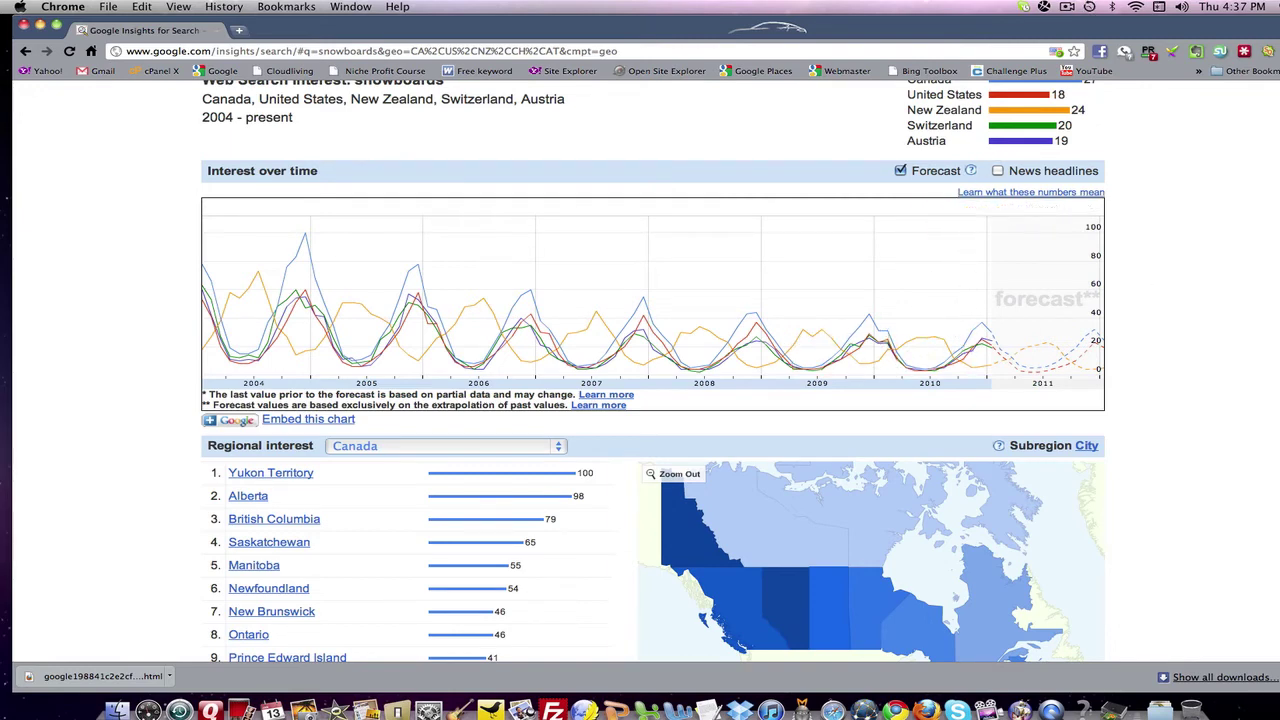
{"action": "scroll", "coordinate": [653, 370], "scroll_direction": "down", "scroll_amount": 2}
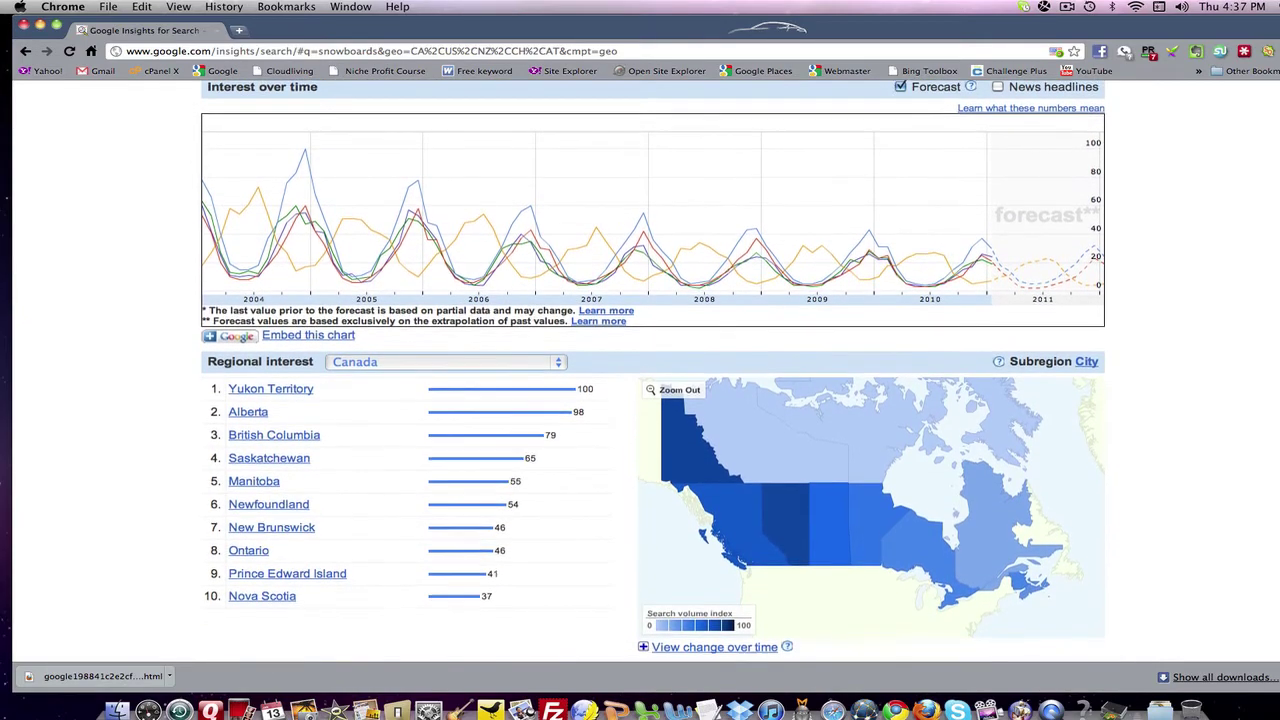
{"action": "scroll", "coordinate": [1274, 174], "scroll_direction": "up", "scroll_amount": 5}
{"action": "scroll", "coordinate": [1274, 174], "scroll_direction": "up", "scroll_amount": 2}
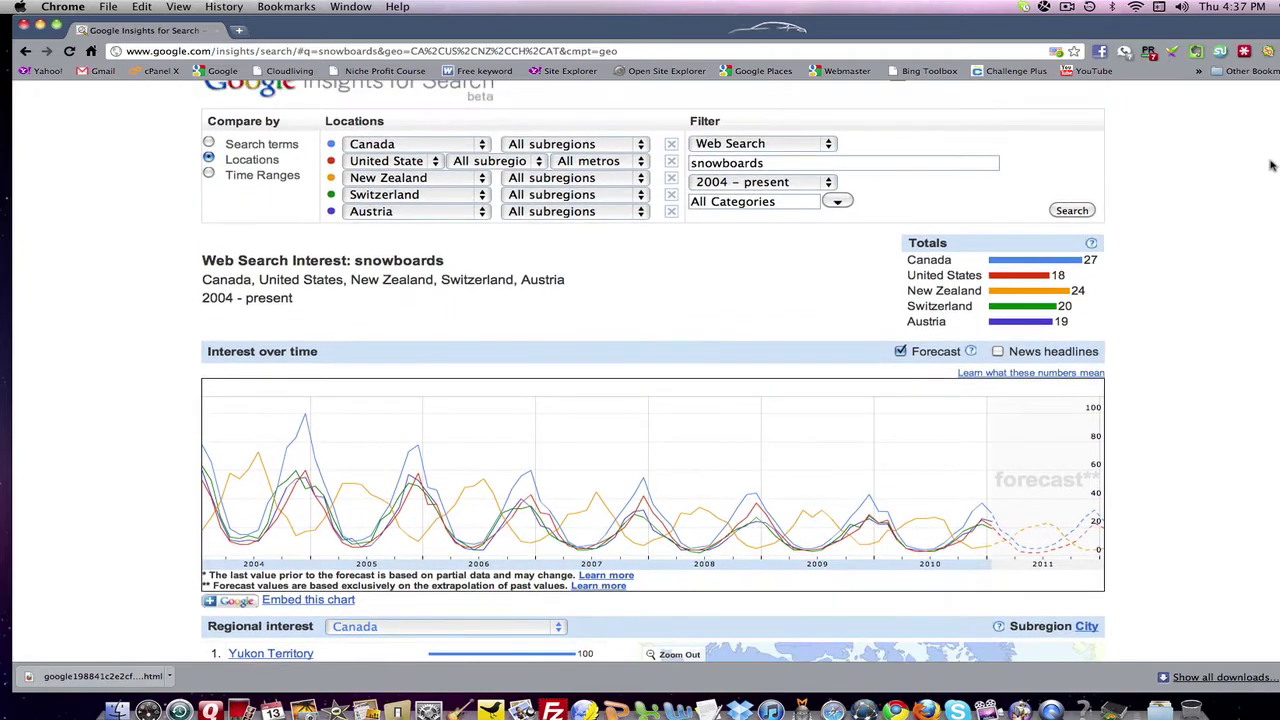
Examine Canada's regional interest ranking and map, checking the search volume index for Yukon Territory, Alberta, Manitoba and Ontario.
{"action": "scroll", "coordinate": [1270, 200], "scroll_direction": "down", "scroll_amount": 5}
{"action": "scroll", "coordinate": [1268, 300], "scroll_direction": "down", "scroll_amount": 5}
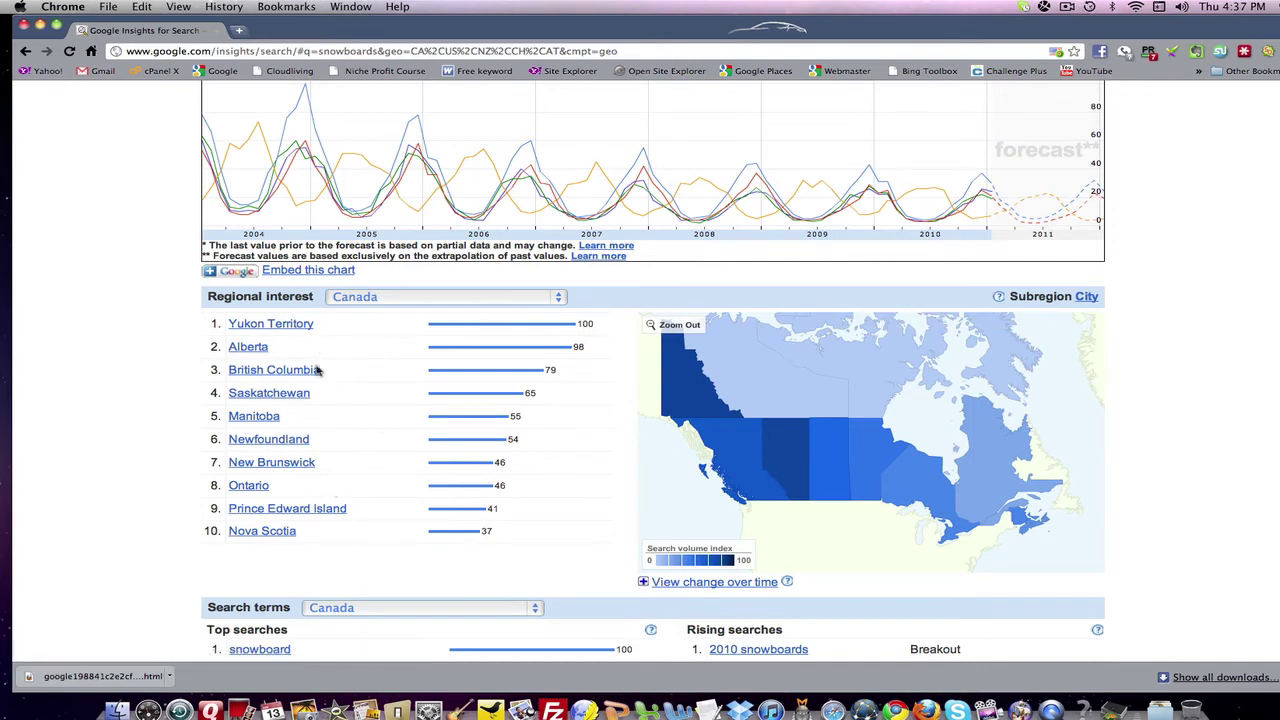
{"action": "mouse_move", "coordinate": [684, 358]}
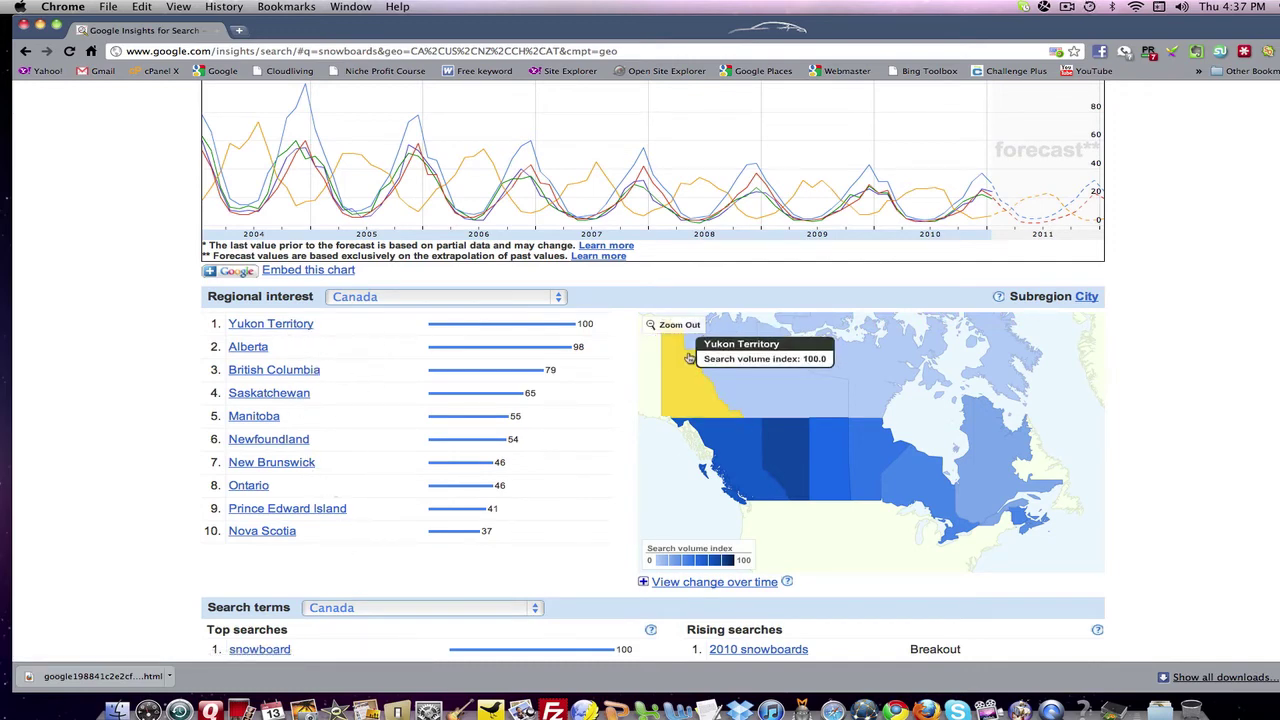
{"action": "mouse_move", "coordinate": [790, 440]}
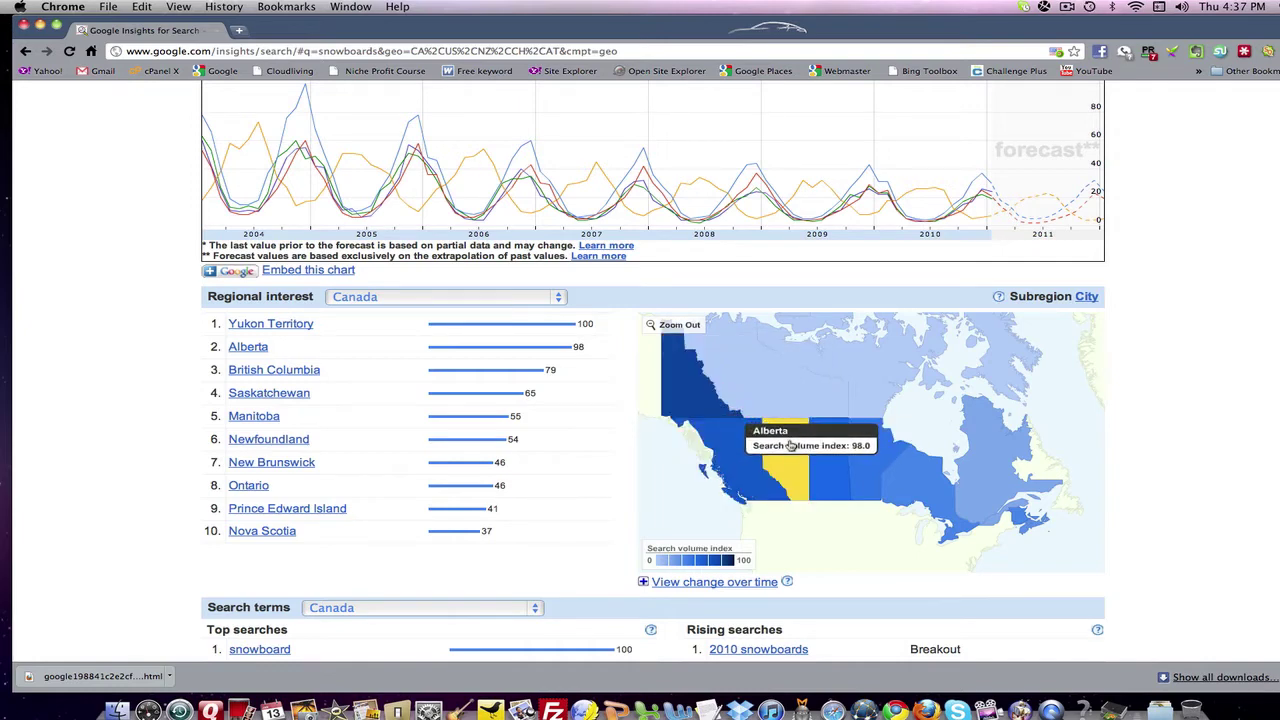
{"action": "mouse_move", "coordinate": [736, 447]}
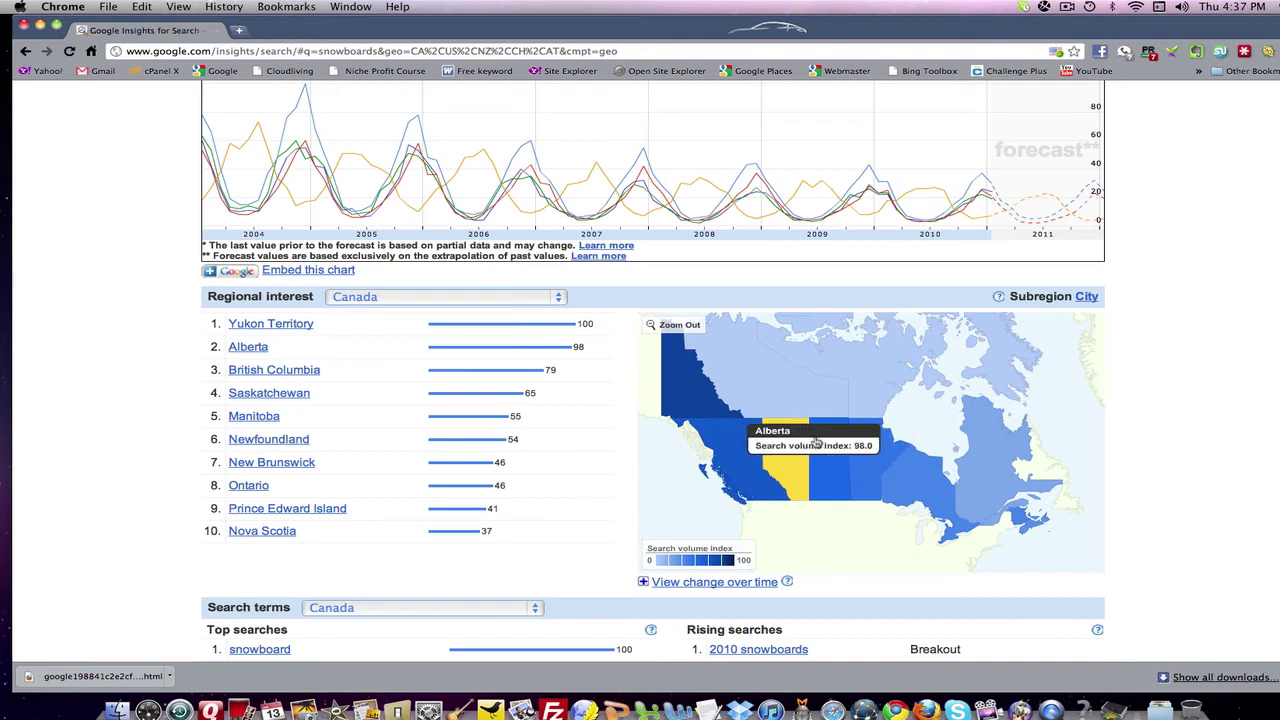
{"action": "mouse_move", "coordinate": [859, 442]}
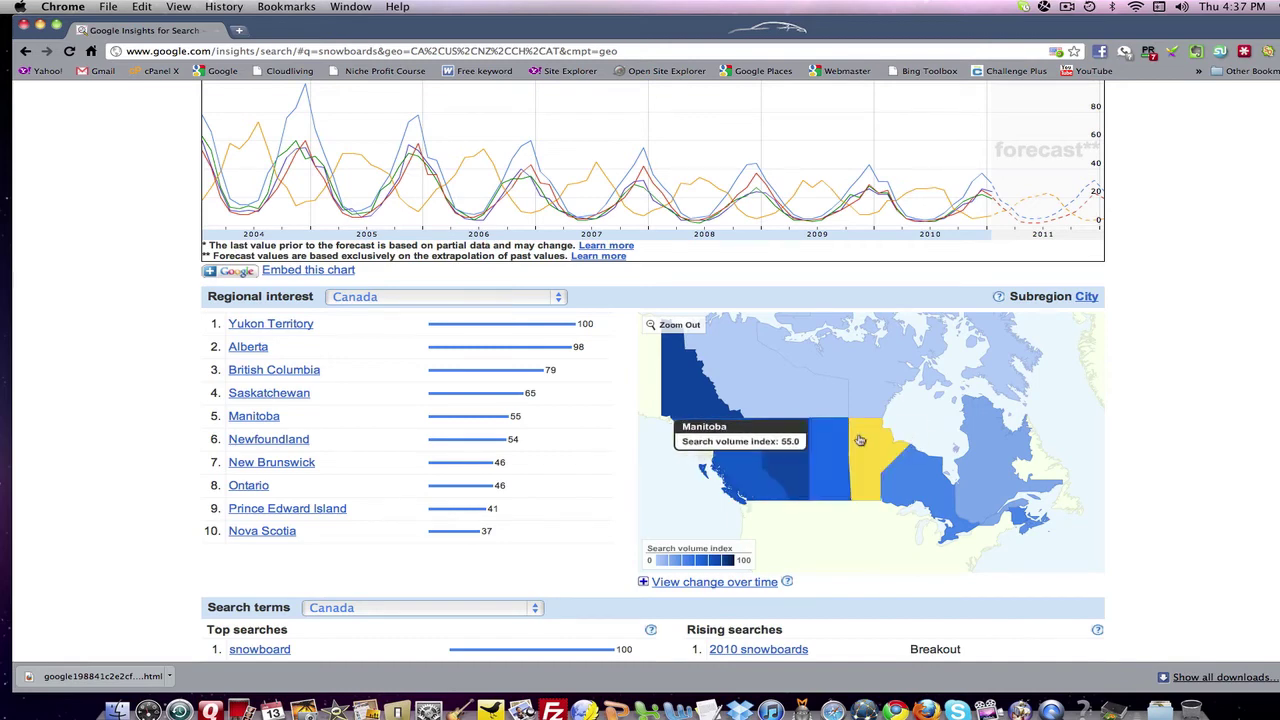
{"action": "mouse_move", "coordinate": [918, 471]}
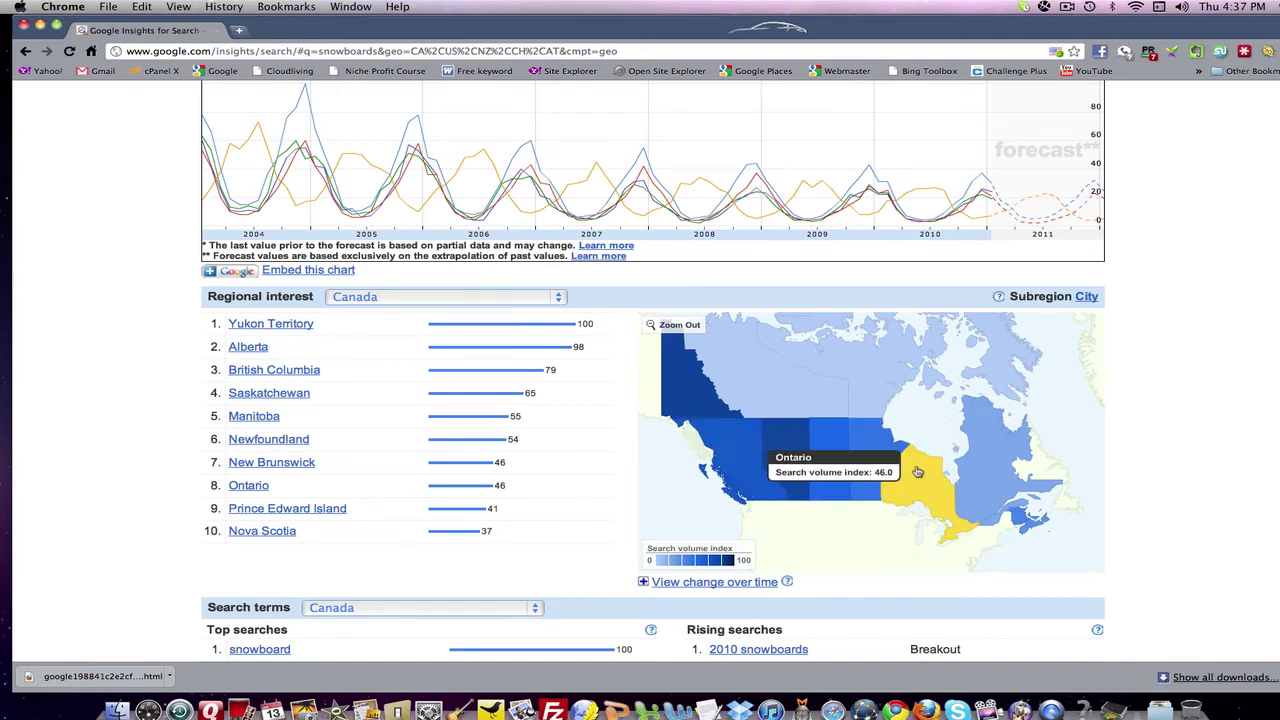
{"action": "mouse_move", "coordinate": [985, 472]}
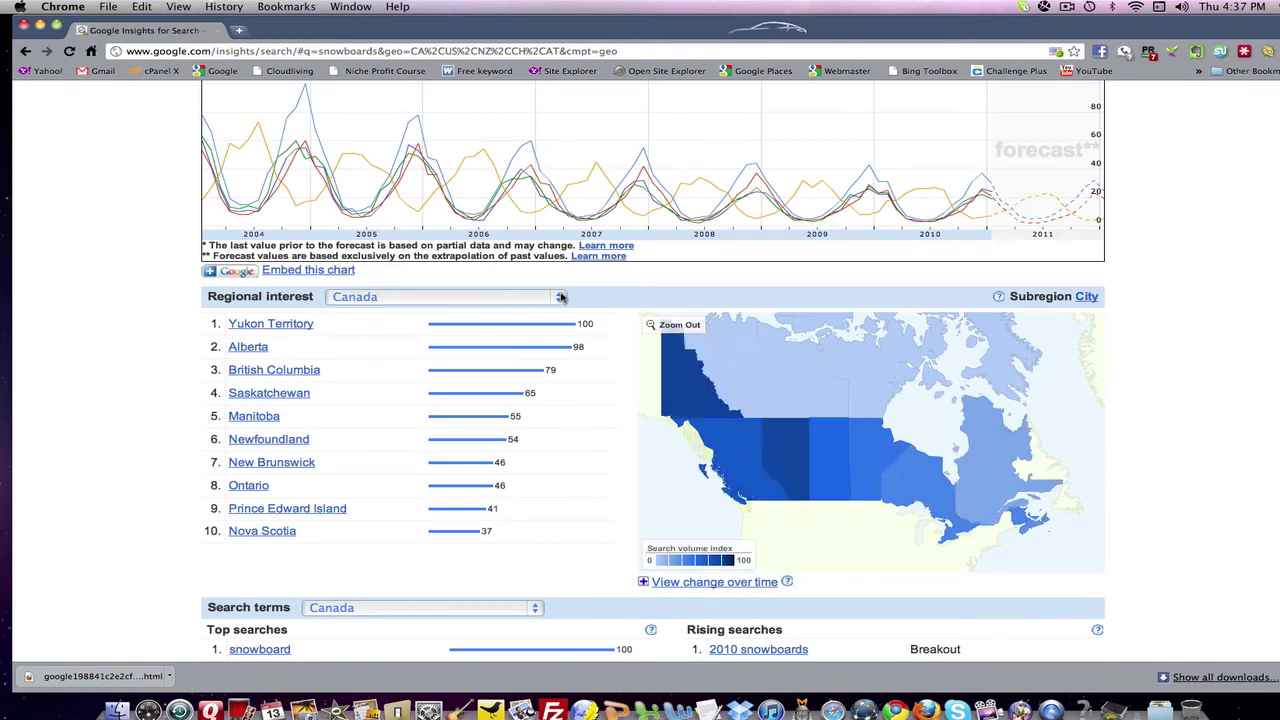
Show the regional interest by subregion for United States, followed by New Zealand.
{"action": "left_click", "coordinate": [561, 297]}
{"action": "left_click", "coordinate": [404, 316]}
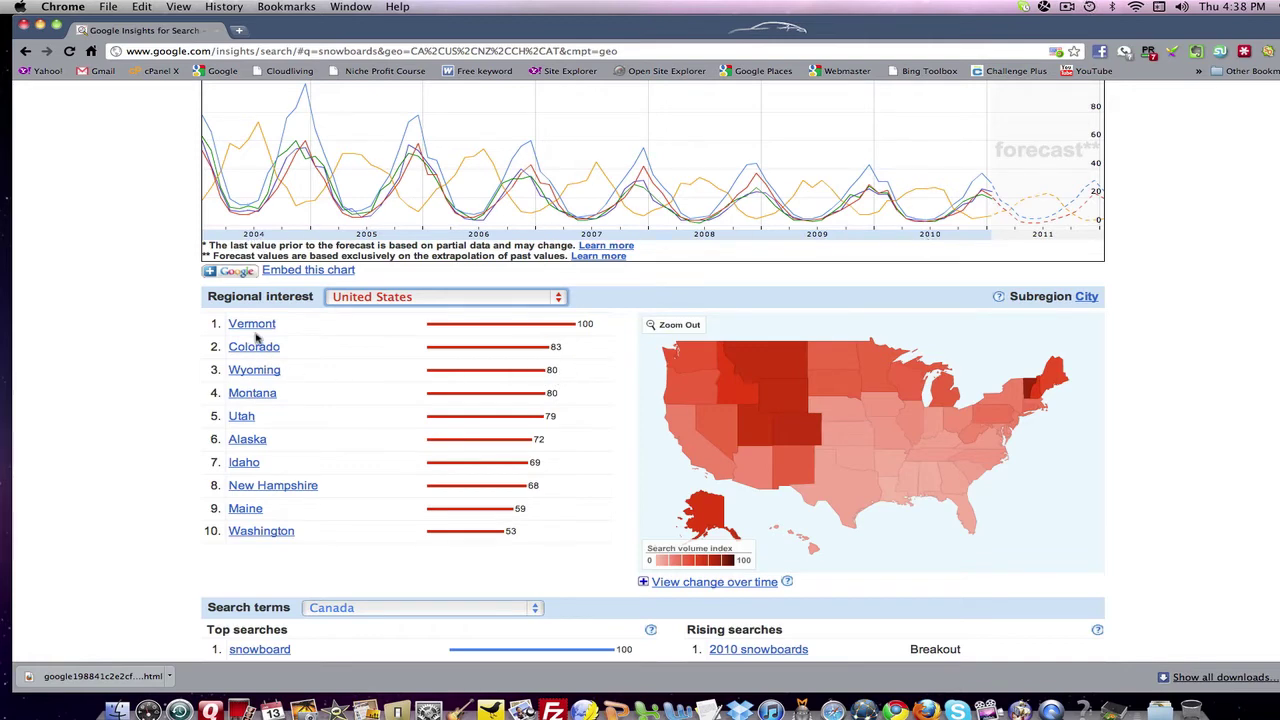
{"action": "left_click", "coordinate": [561, 298]}
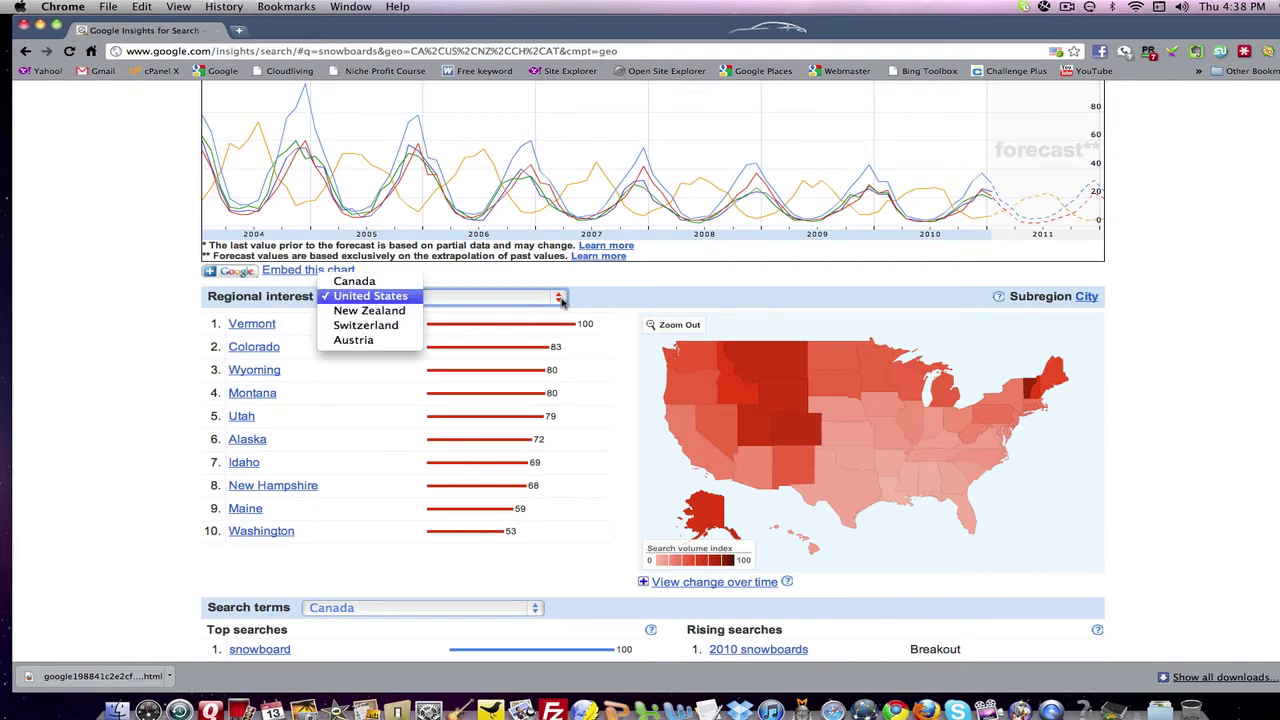
{"action": "left_click", "coordinate": [395, 312]}
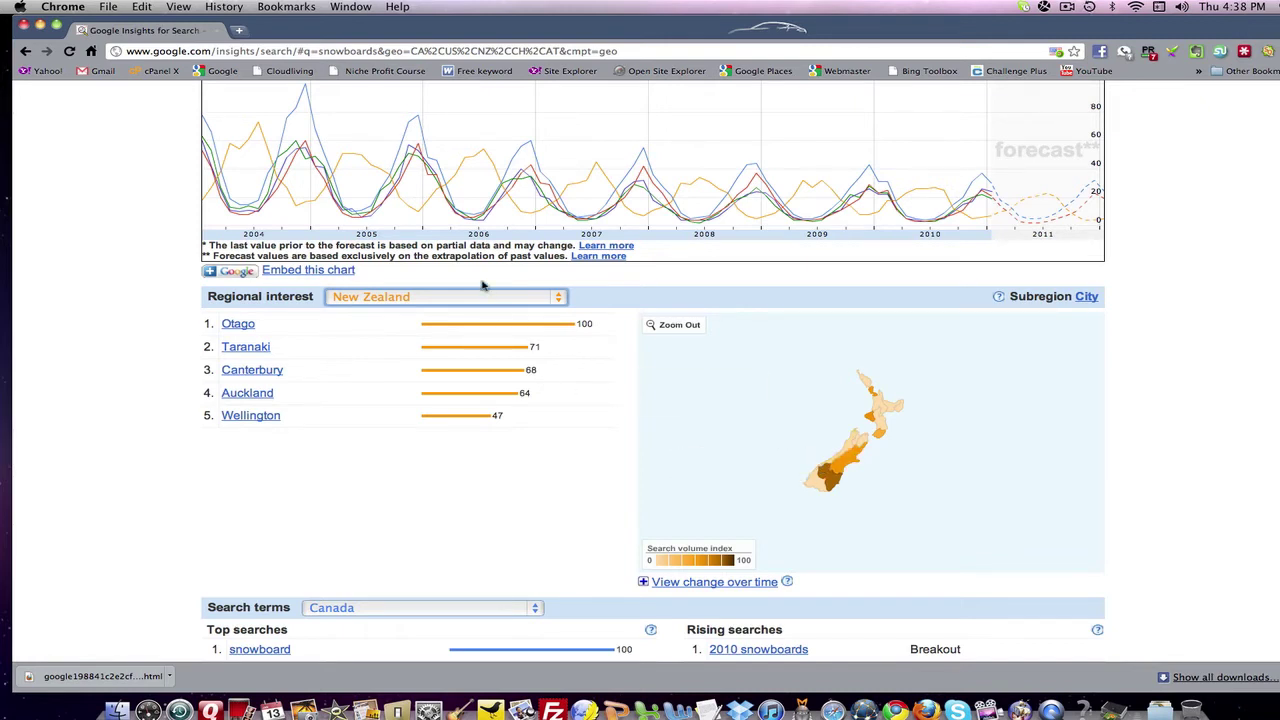
Show the regional interest by subregion for Switzerland, followed by Austria.
{"action": "left_click", "coordinate": [563, 302]}
{"action": "left_click", "coordinate": [397, 311]}
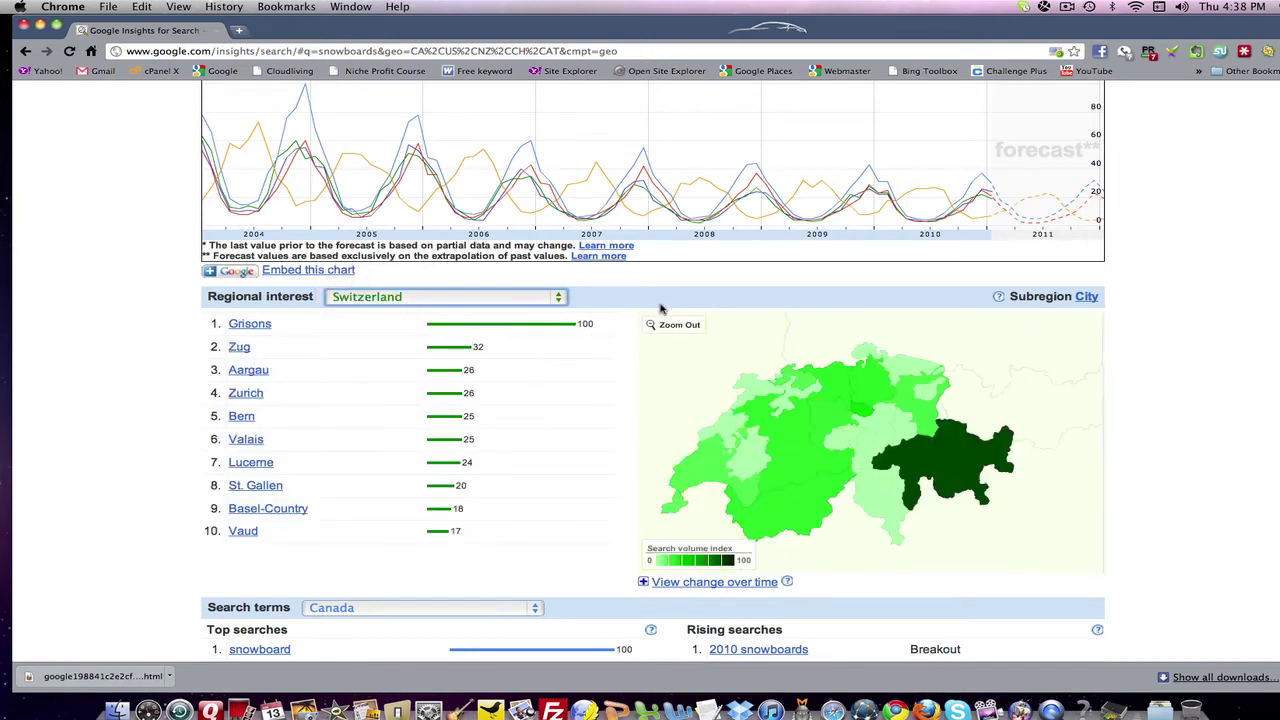
{"action": "left_click", "coordinate": [559, 299]}
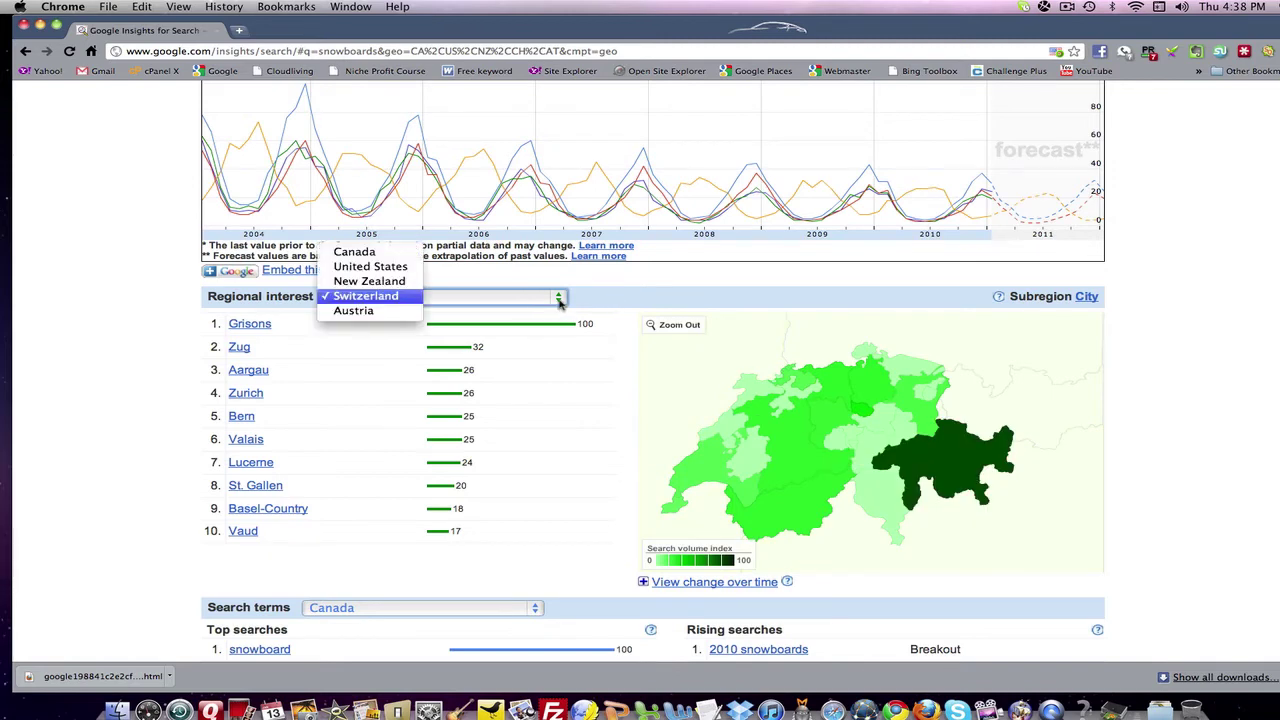
{"action": "left_click", "coordinate": [390, 311]}
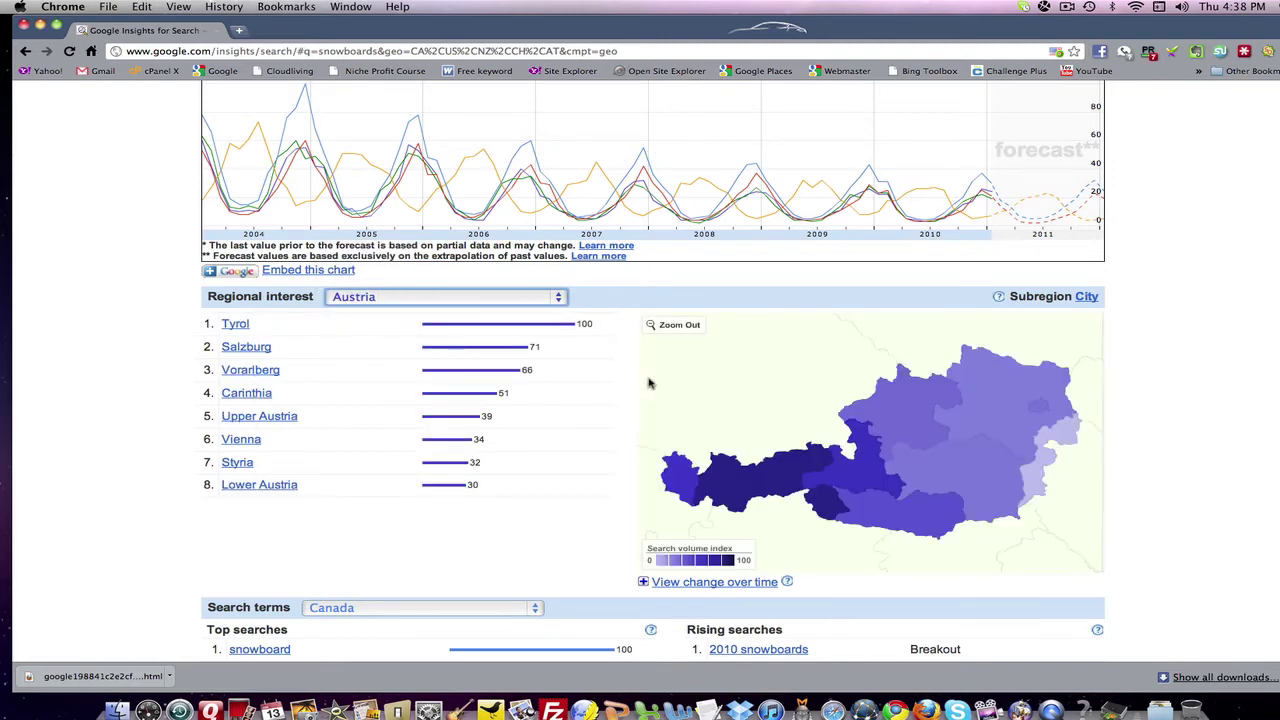
Set the time range filter to Last 12 months, rerun the snowboards search and review the five-country results.
{"action": "scroll", "coordinate": [545, 398], "scroll_direction": "up", "scroll_amount": 5}
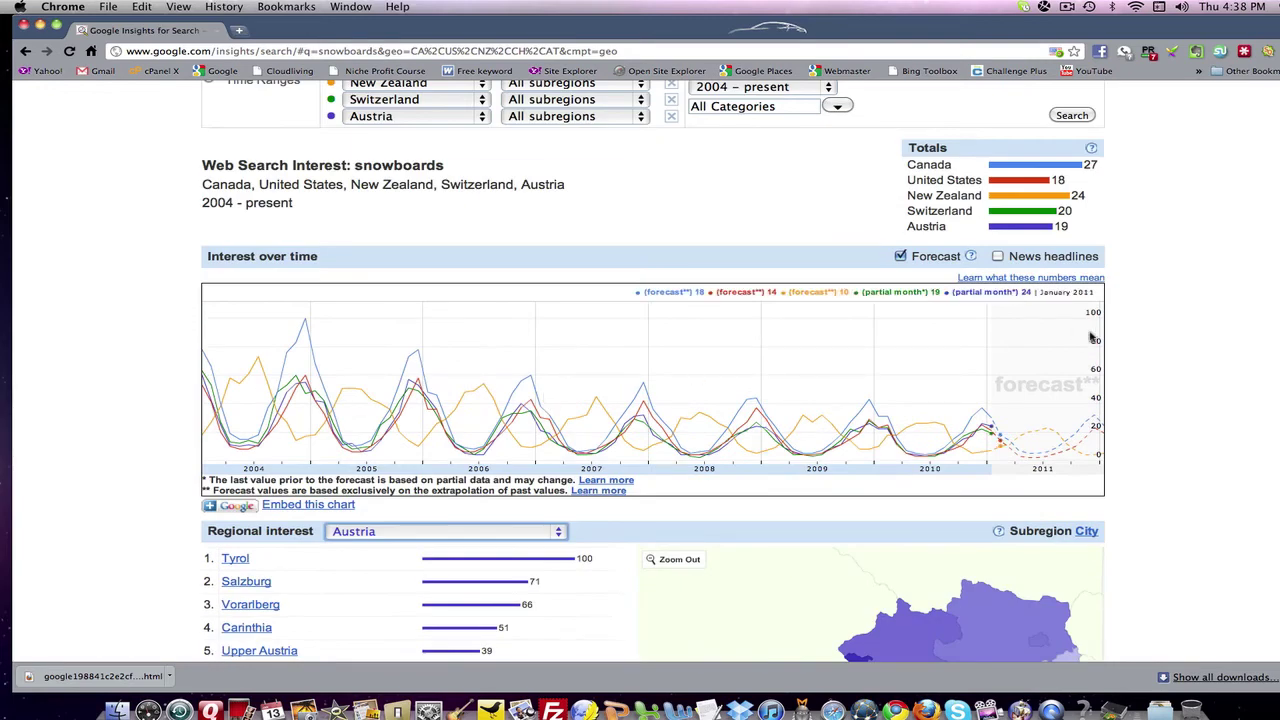
{"action": "scroll", "coordinate": [653, 371], "scroll_direction": "up", "scroll_amount": 3}
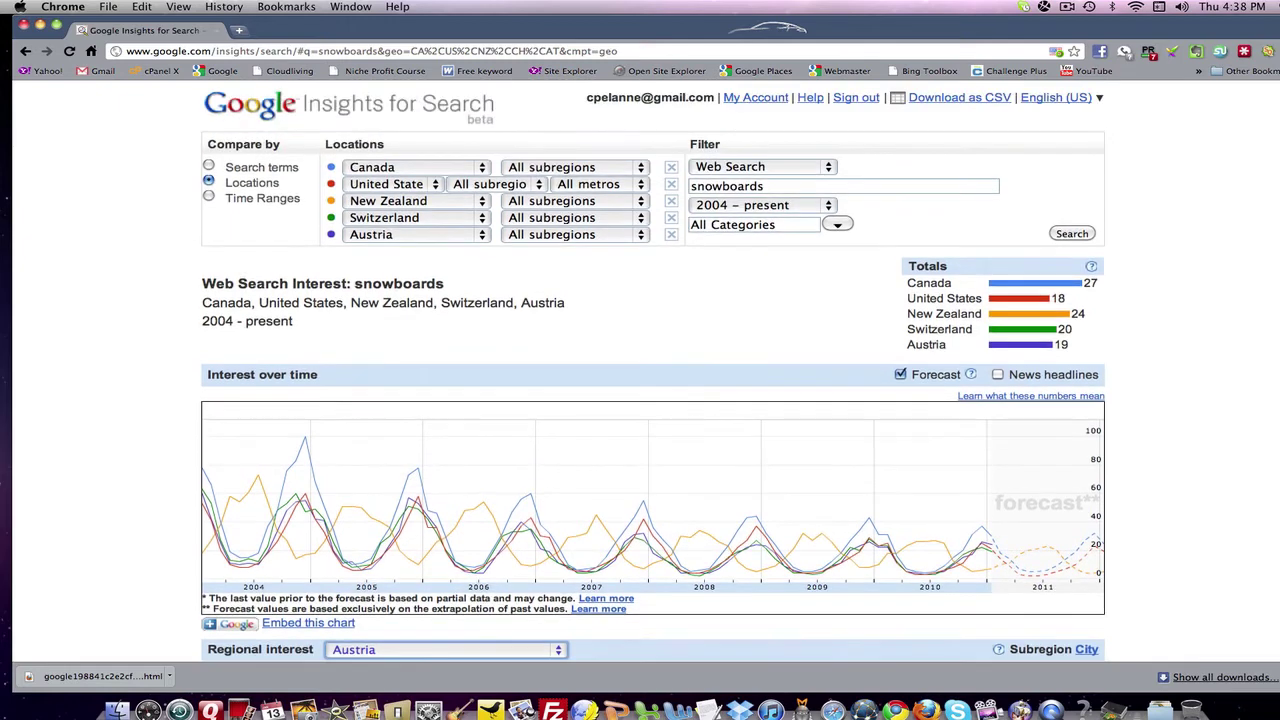
{"action": "left_click", "coordinate": [826, 207]}
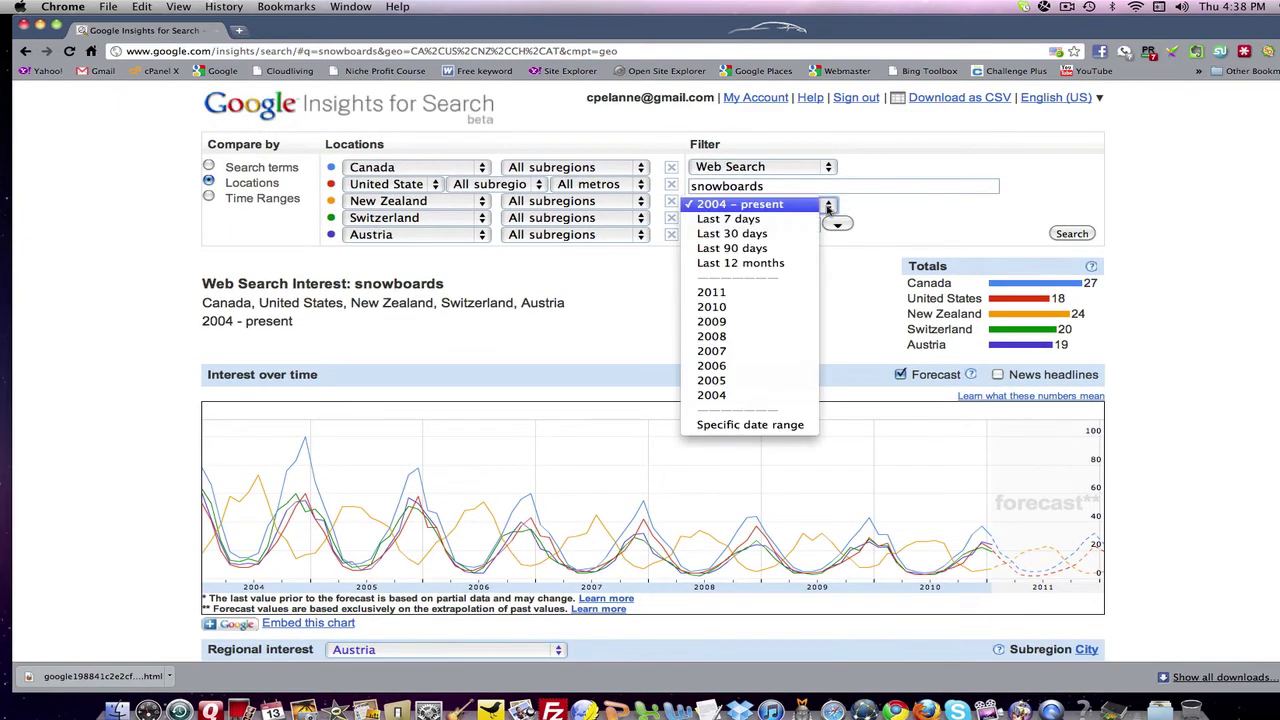
{"action": "left_click", "coordinate": [738, 269]}
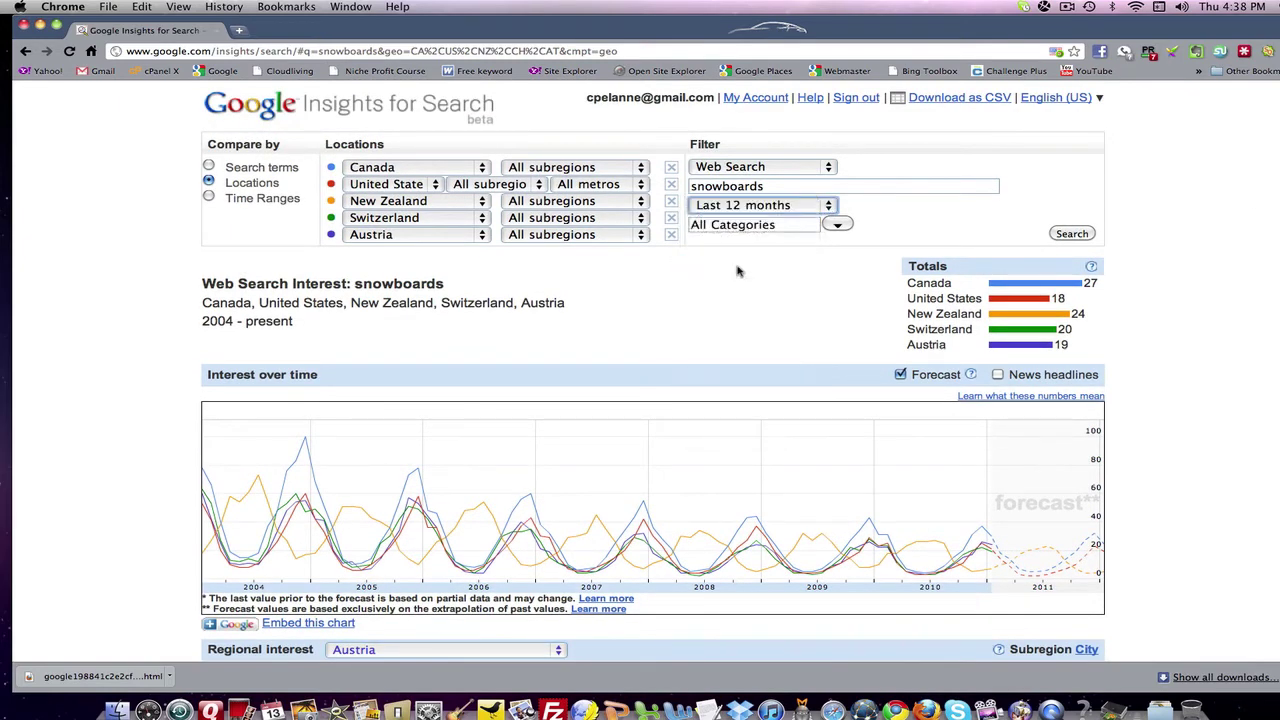
{"action": "left_click", "coordinate": [1068, 233]}
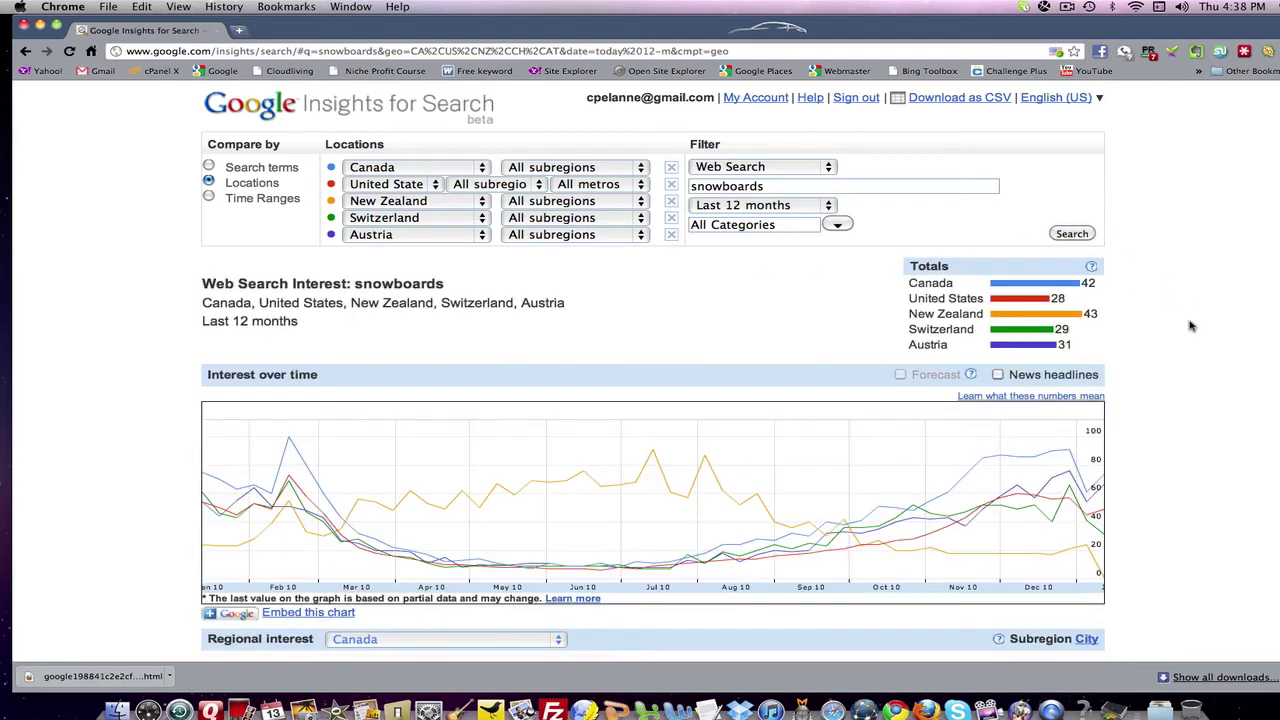
{"action": "scroll", "coordinate": [1192, 320], "scroll_direction": "down", "scroll_amount": 3}
{"action": "scroll", "coordinate": [1190, 331], "scroll_direction": "down", "scroll_amount": 1}
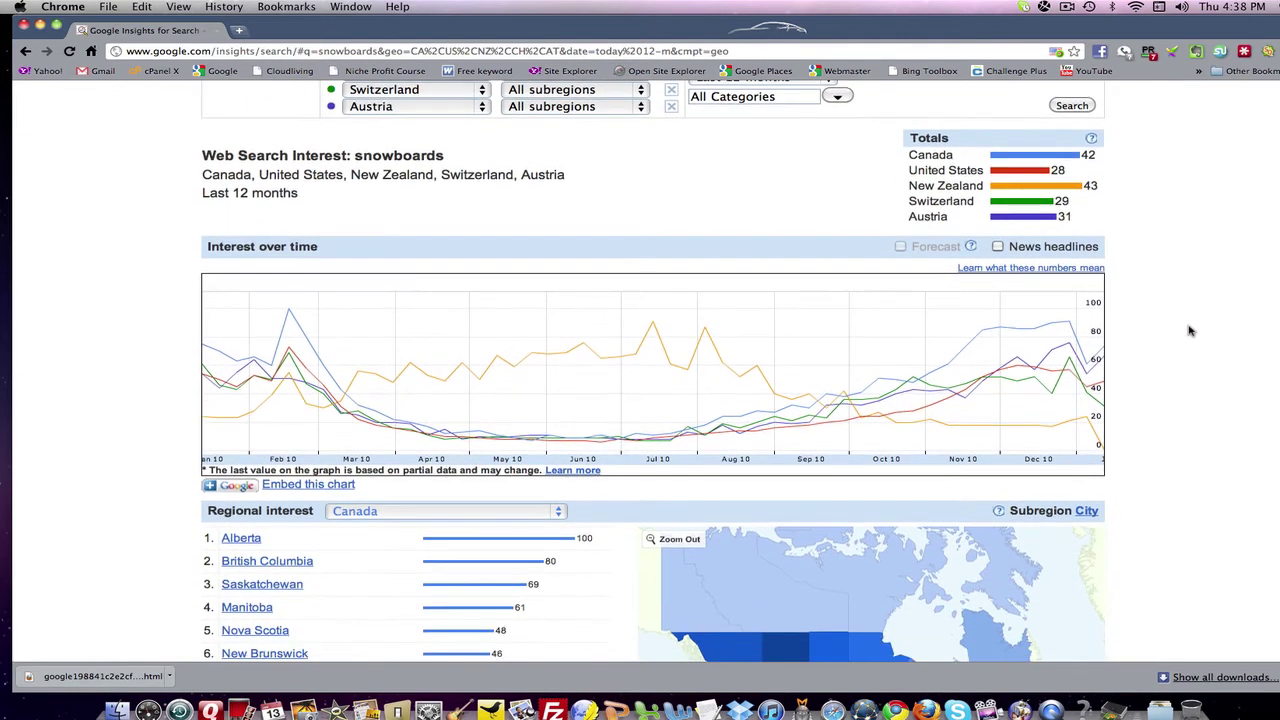
{"action": "scroll", "coordinate": [1190, 331], "scroll_direction": "up", "scroll_amount": 3}
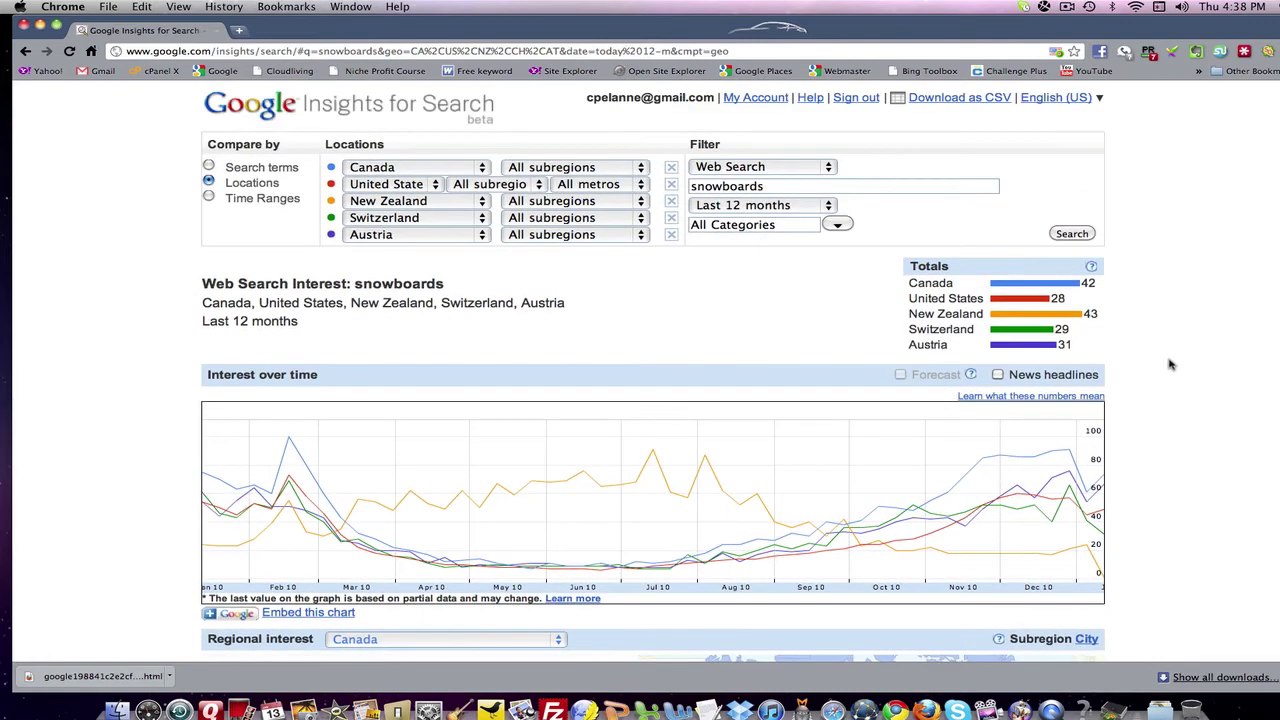